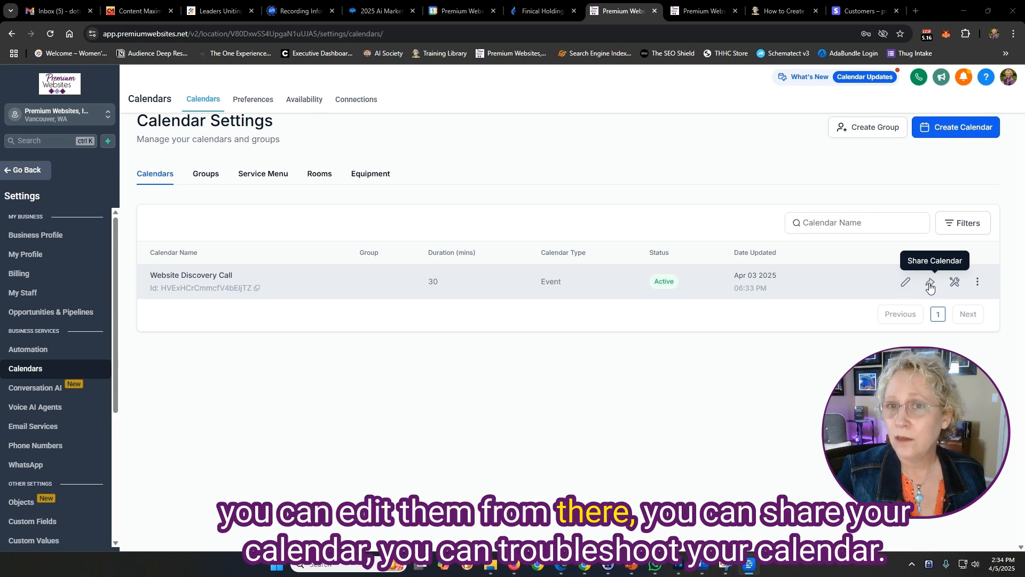
- Start creating a new calendar and choose Service Booking from the additional calendar types
click(977, 282)
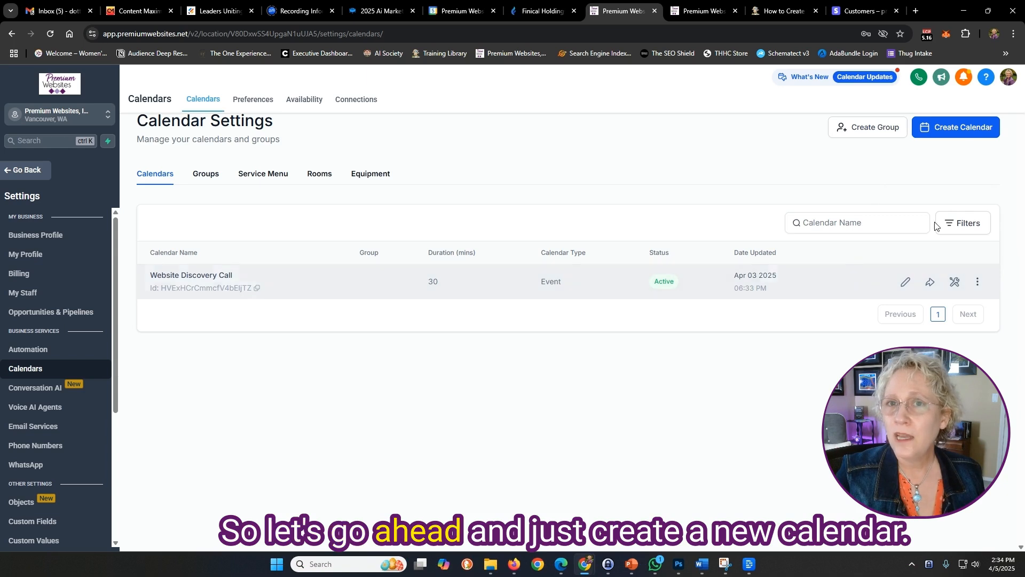
click(961, 128)
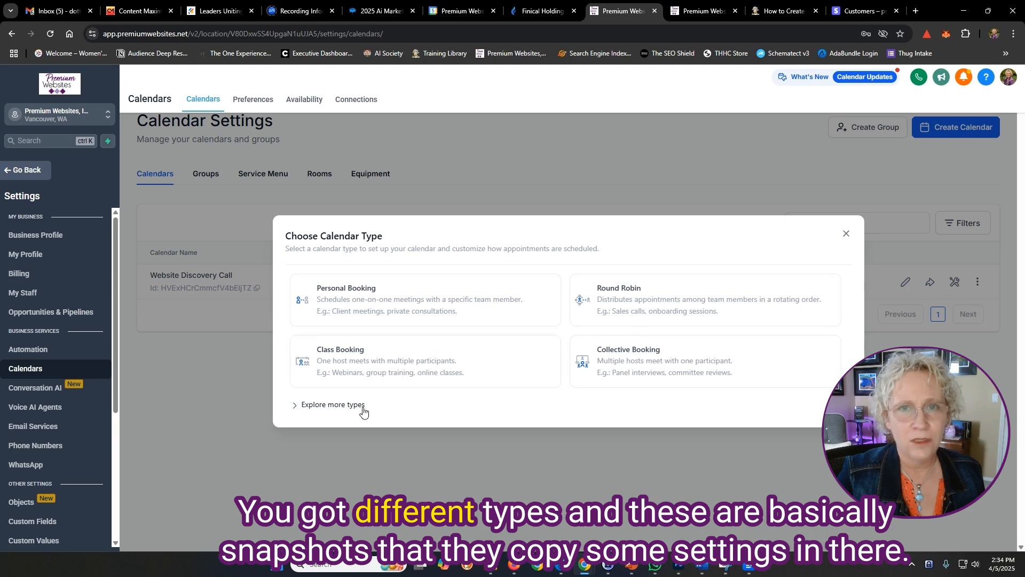
click(314, 409)
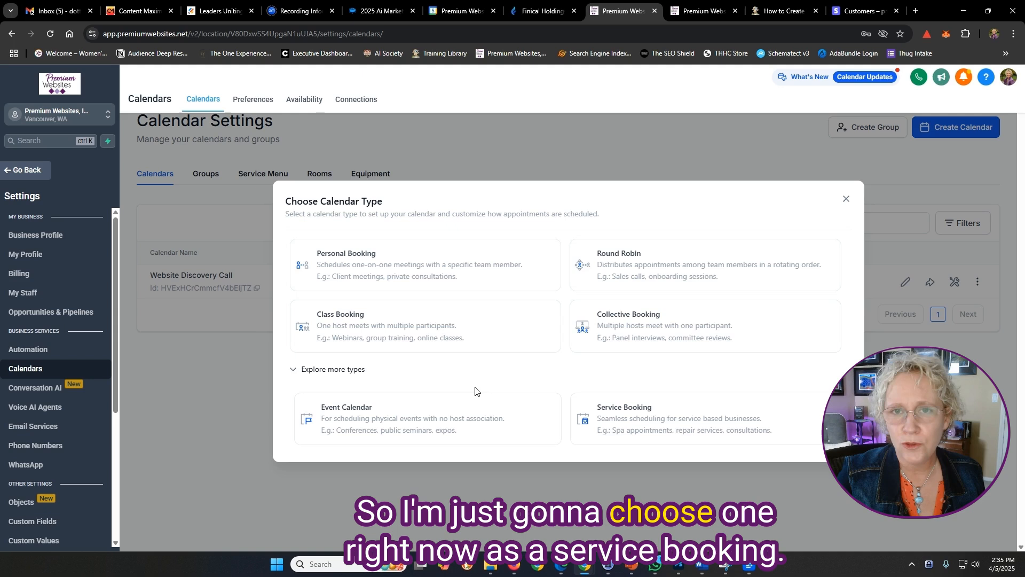
click(615, 422)
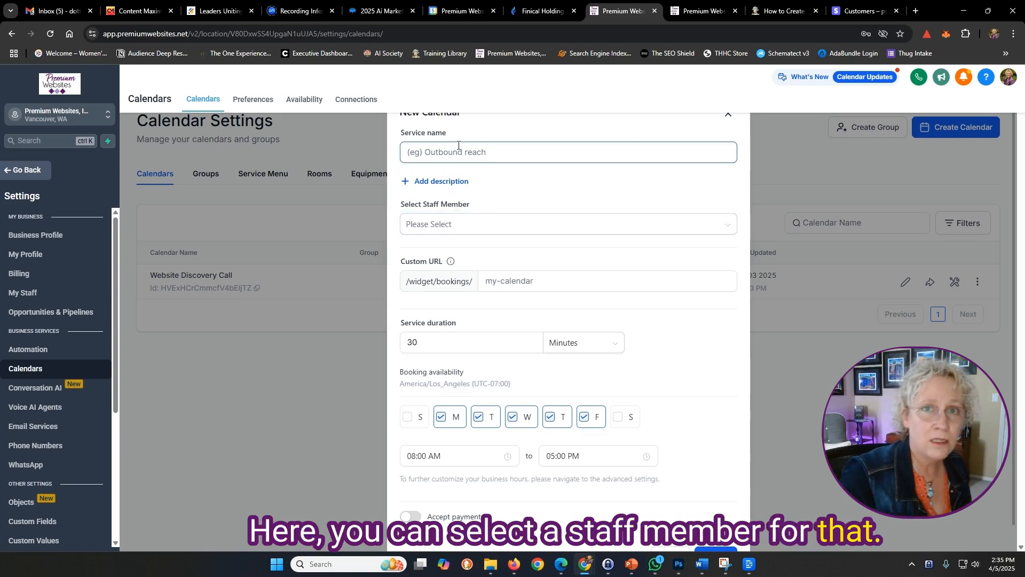
- Name the service Networking and assign the account owner as its staff member
click(406, 147)
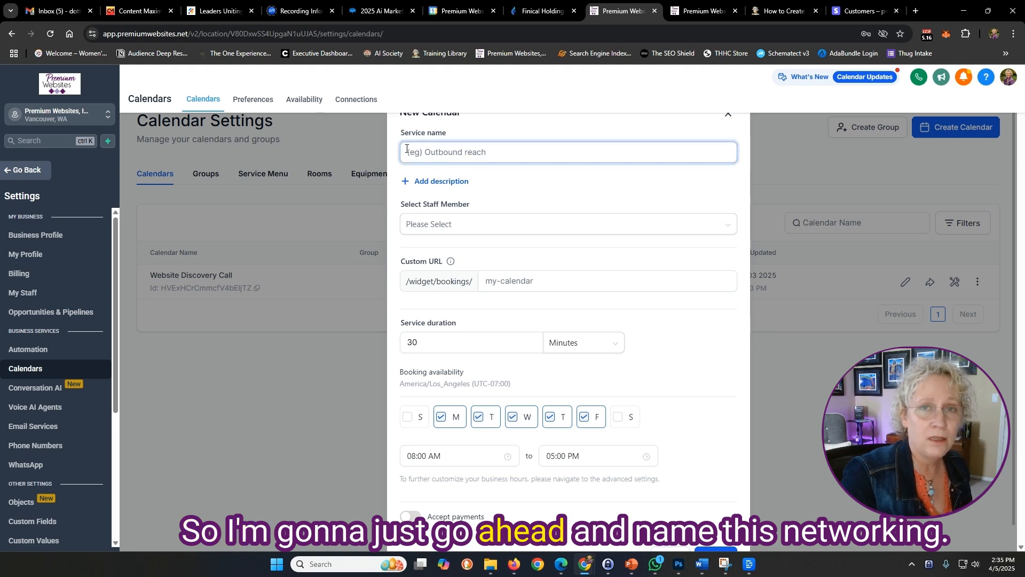
text(Networking)
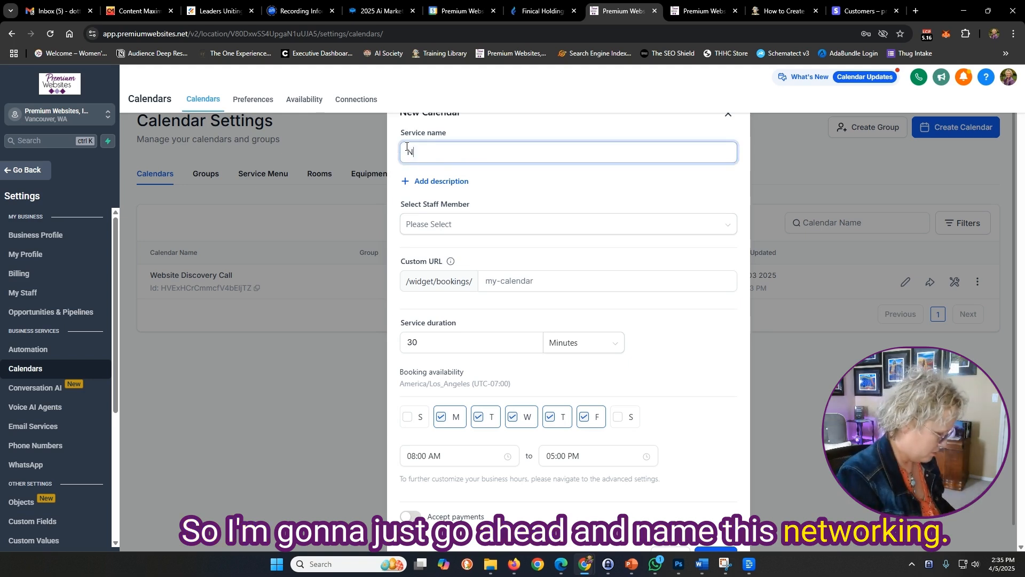
click(439, 223)
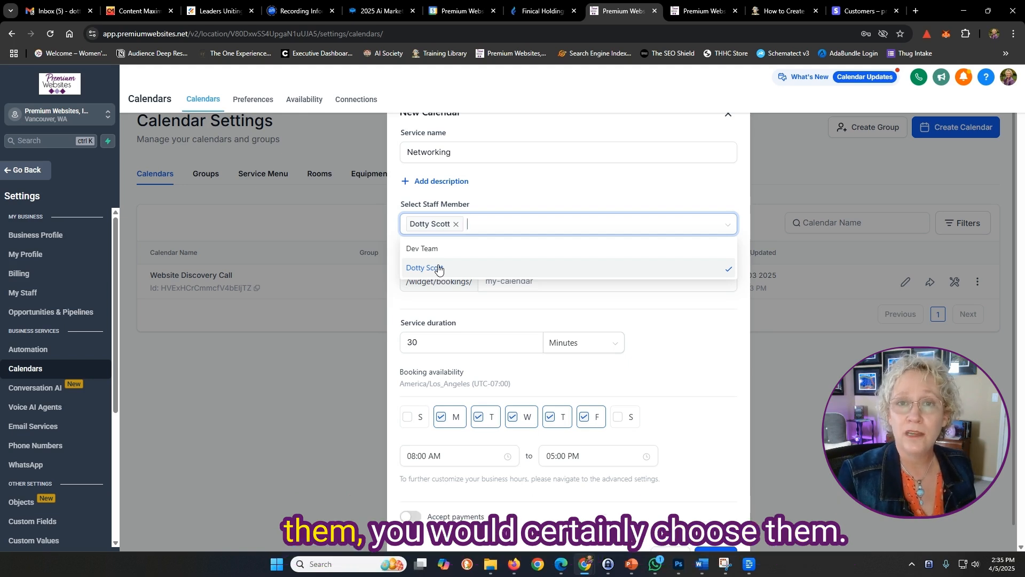
click(508, 193)
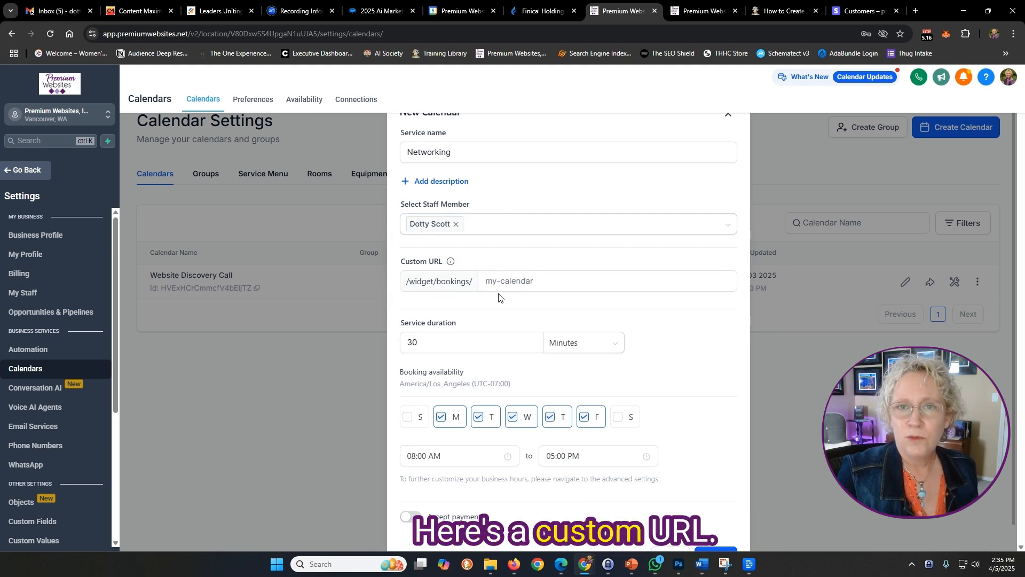
- Set the service duration to 15 minutes
scroll(538, 319, down, 1)
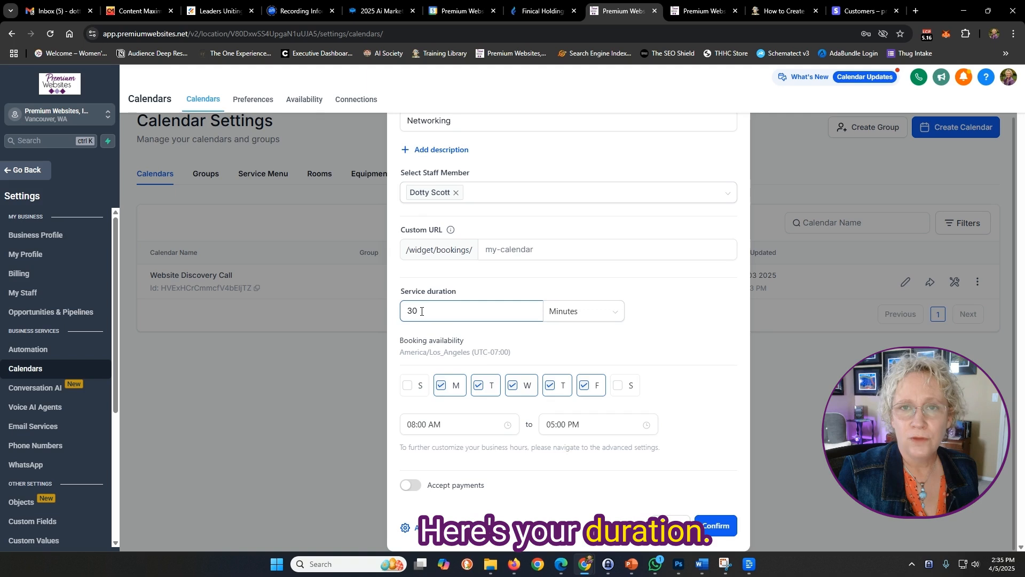
click(406, 311)
double_click(405, 311)
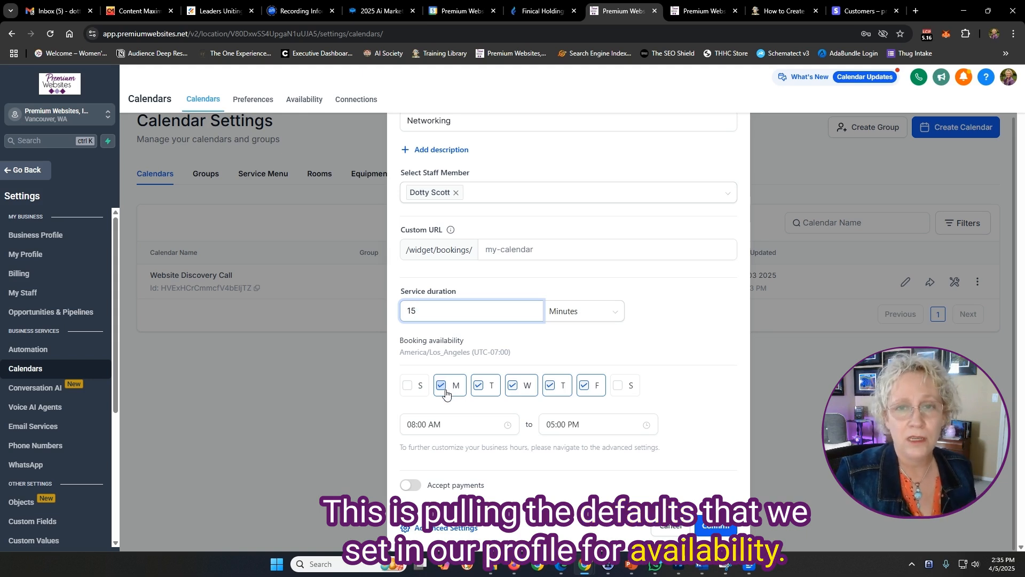
- Remove Friday from the booking availability and set the hours to 09:00 AM to 04:00 PM
click(585, 386)
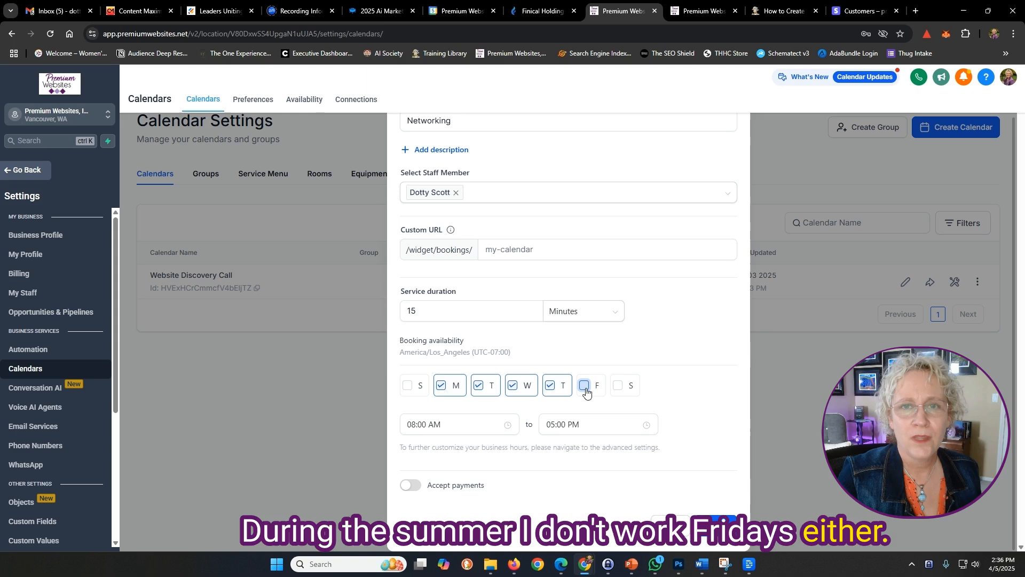
click(427, 424)
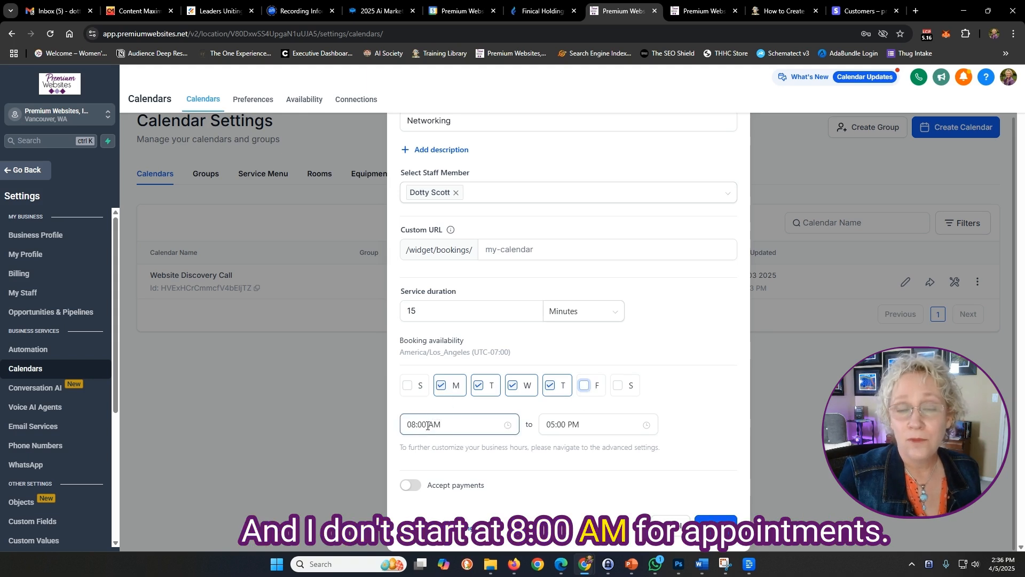
click(418, 424)
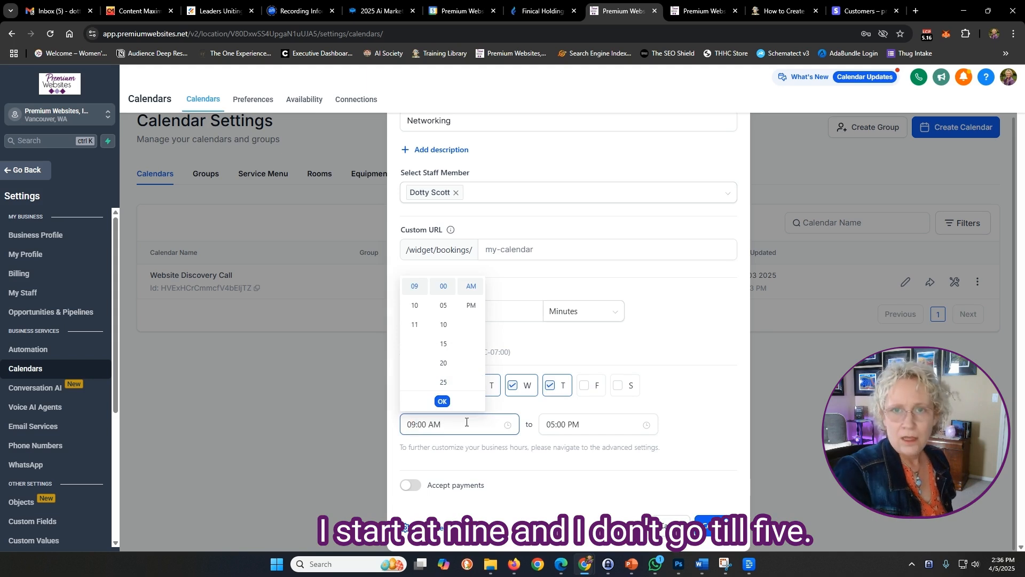
click(556, 425)
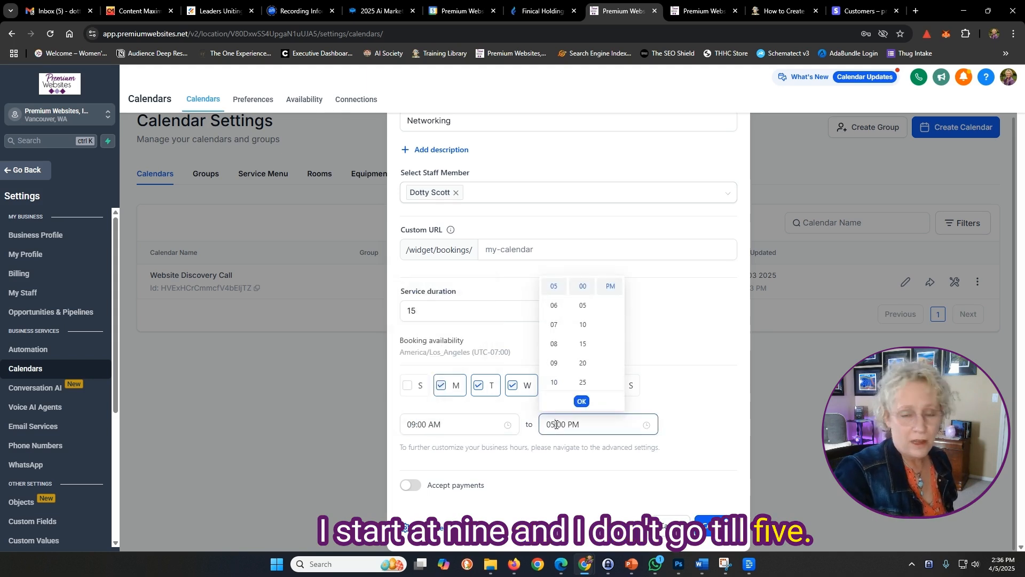
key(BackSpace)
text(4)
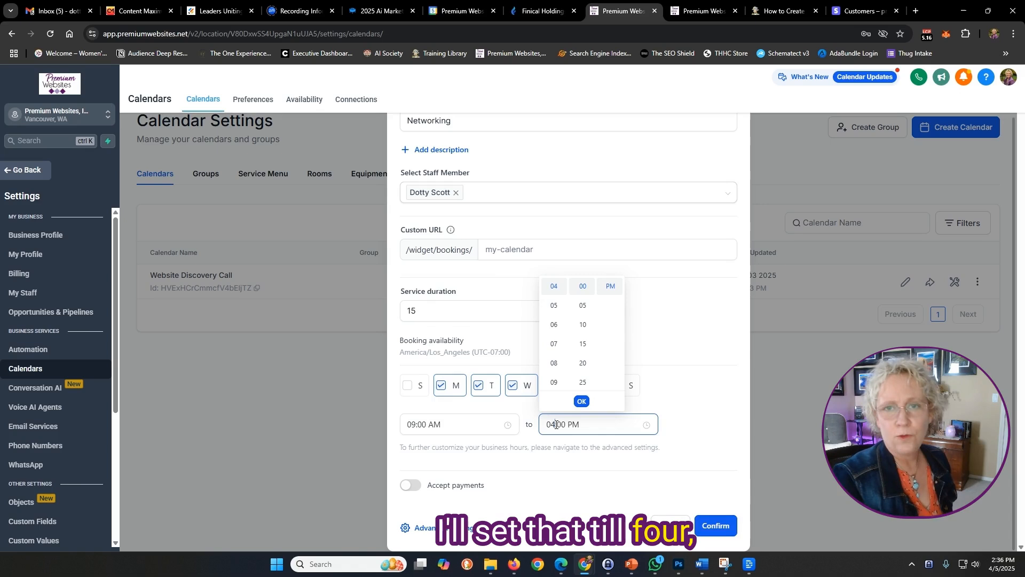
click(564, 463)
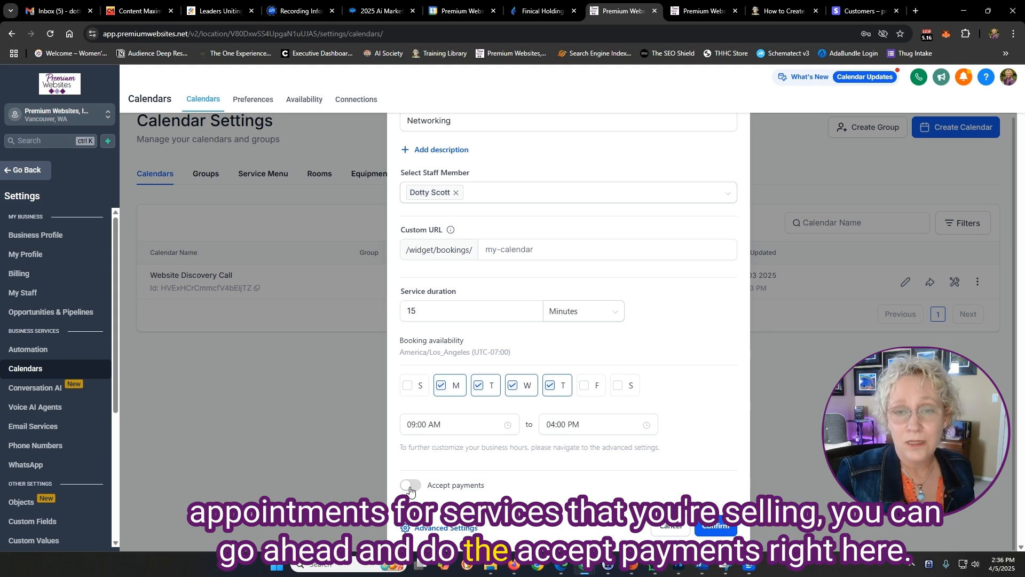
- Set the custom URL slug to networking-pw and open the calendar's advanced settings
click(438, 529)
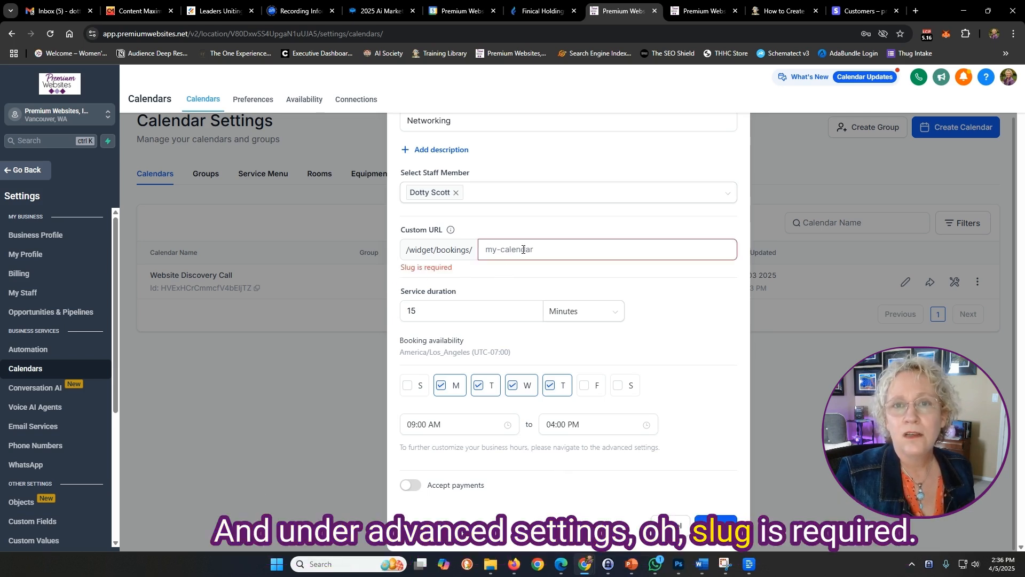
click(541, 248)
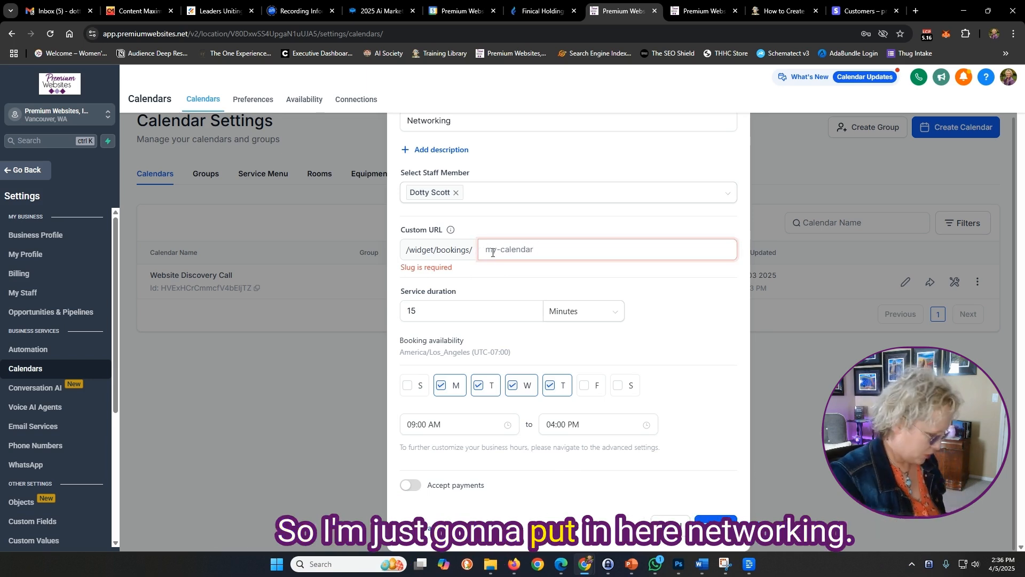
text(networking)
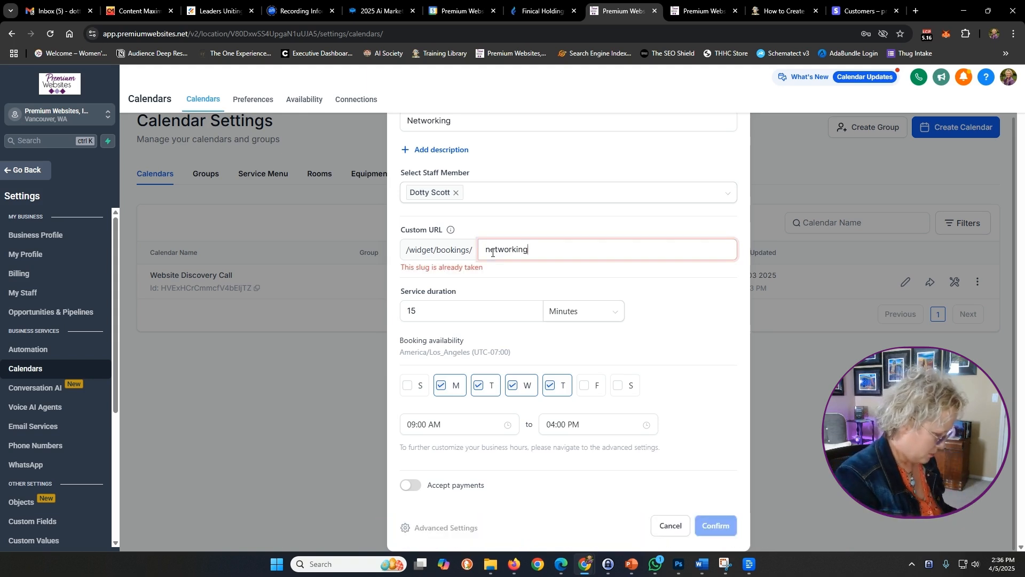
text(-wp)
key(BackSpace)
key(BackSpace)
text(pw)
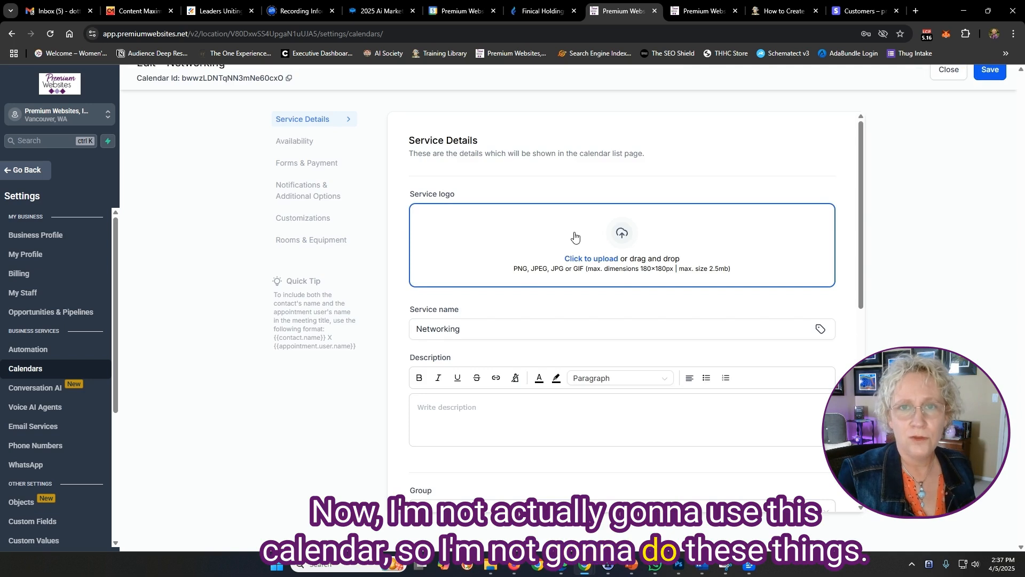
- Review the service details, including the team member choices, and set the event color to yellow
scroll(571, 238, down, 2)
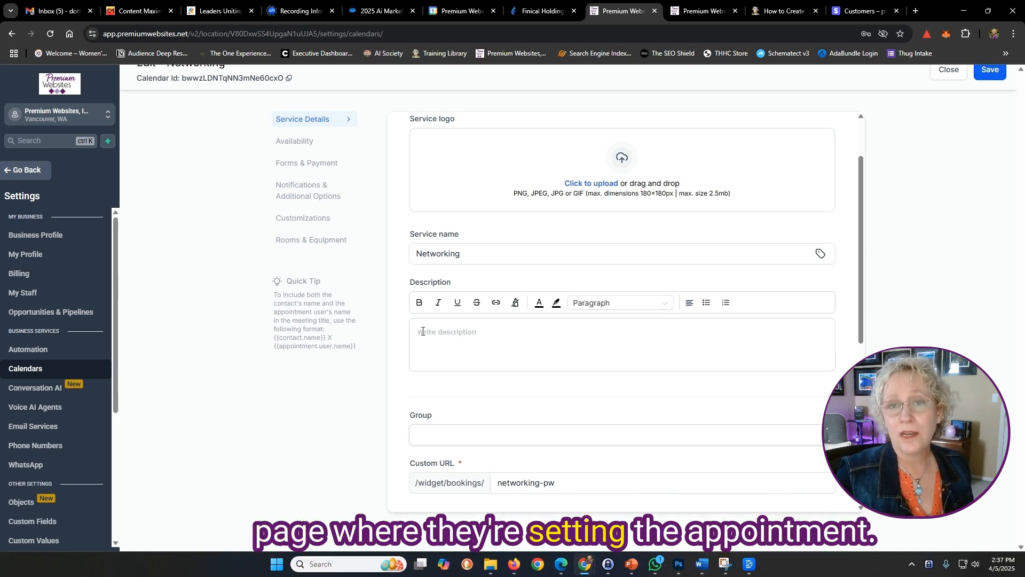
scroll(425, 330, down, 3)
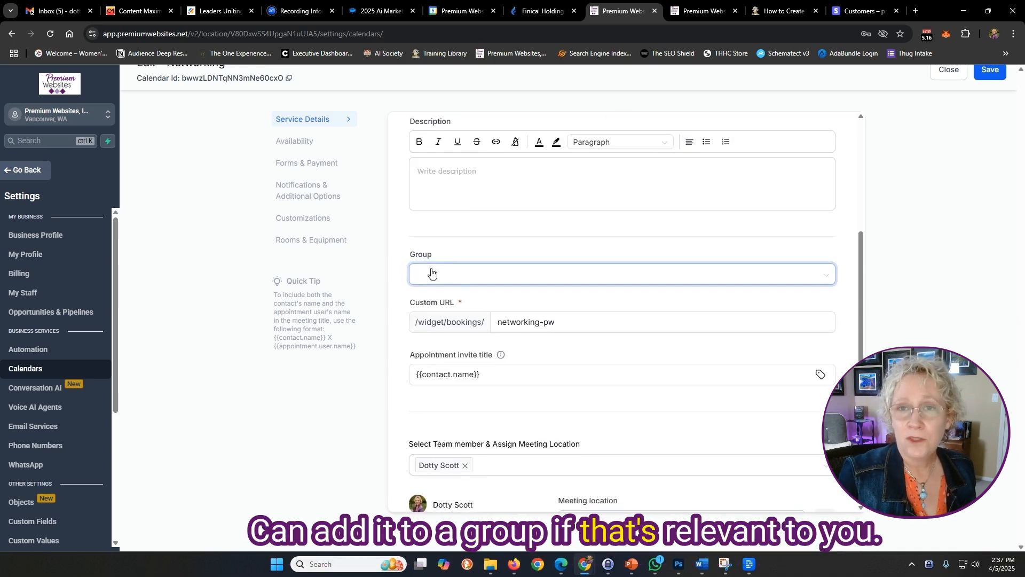
scroll(527, 363, down, 2)
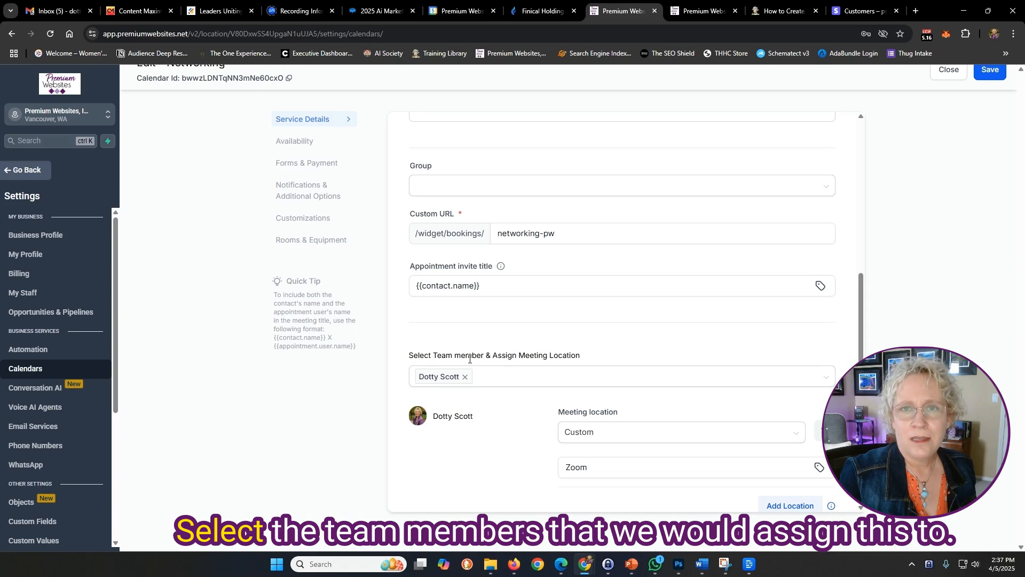
click(515, 382)
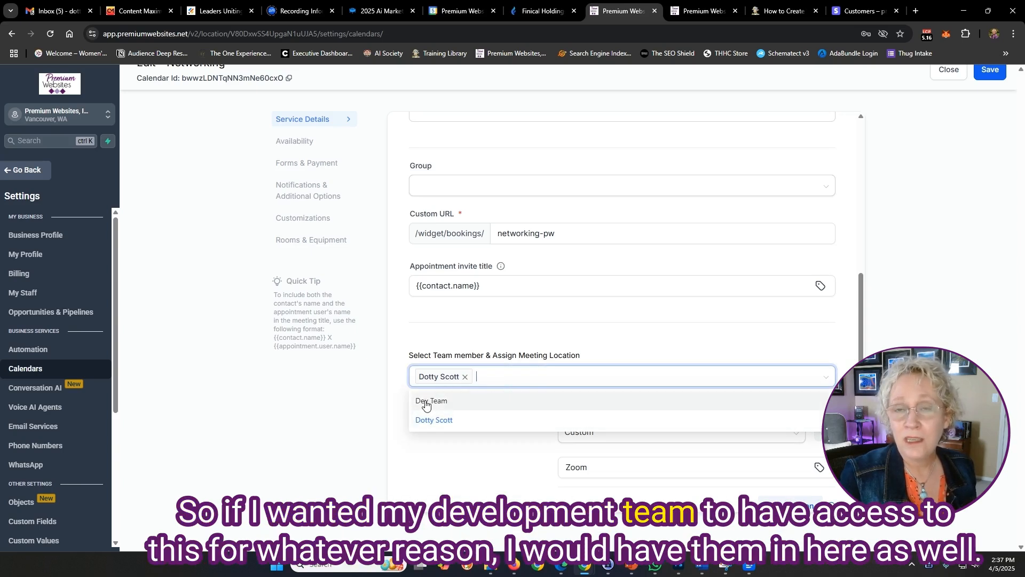
click(442, 342)
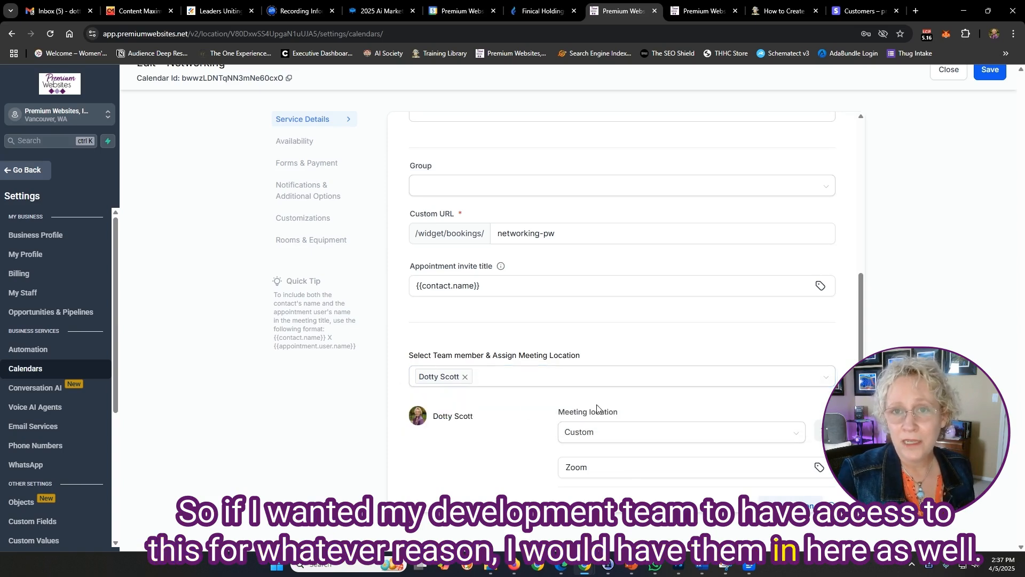
scroll(647, 411, down, 2)
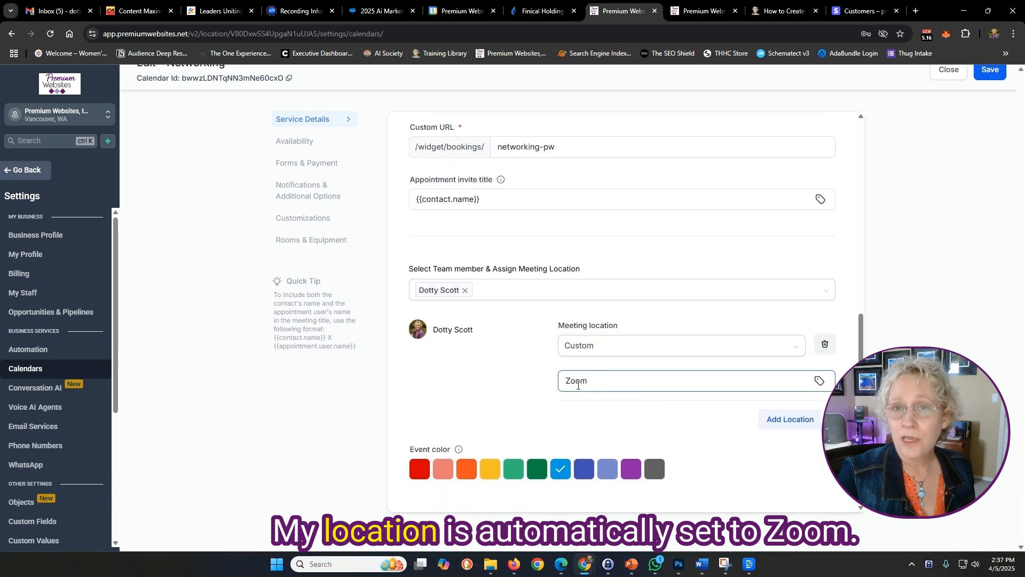
scroll(606, 382, down, 1)
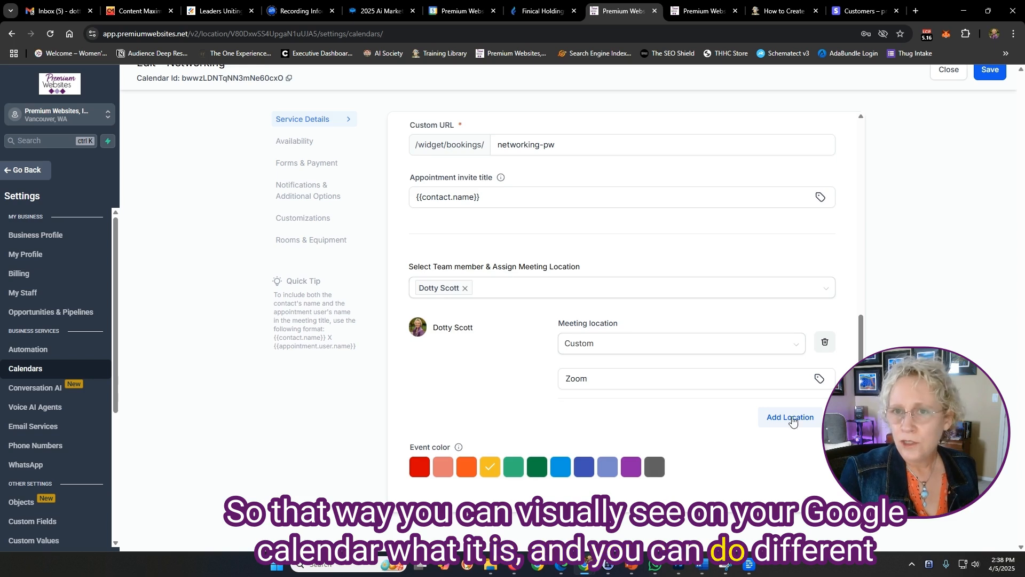
- Add a second meeting location of type Custom for the assigned team member
click(575, 385)
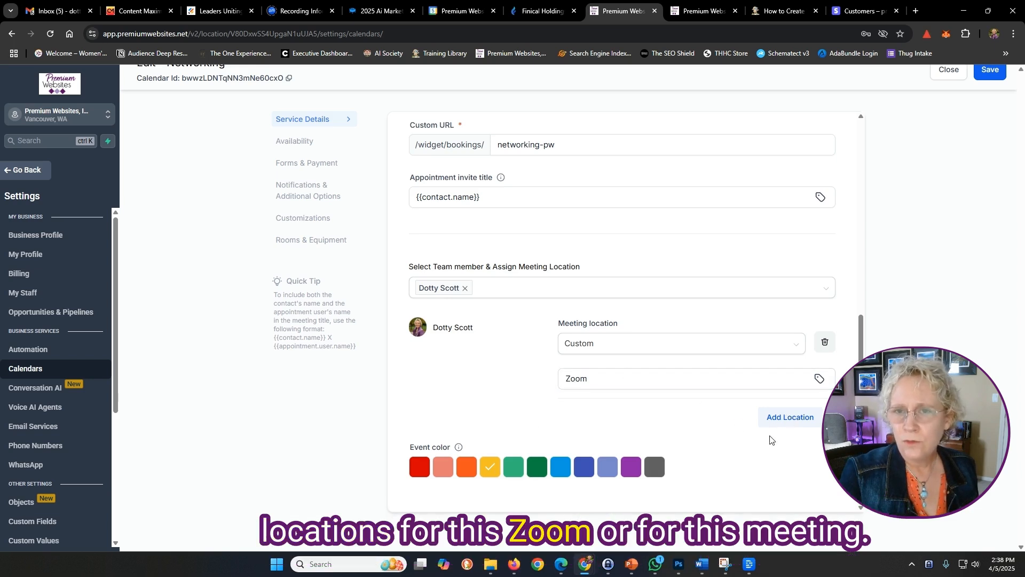
click(786, 417)
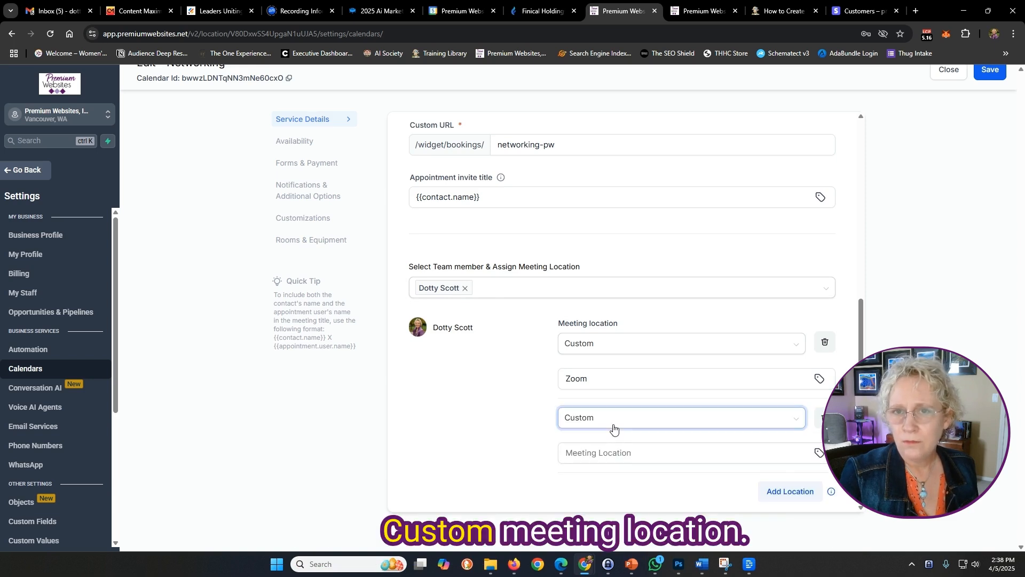
click(607, 453)
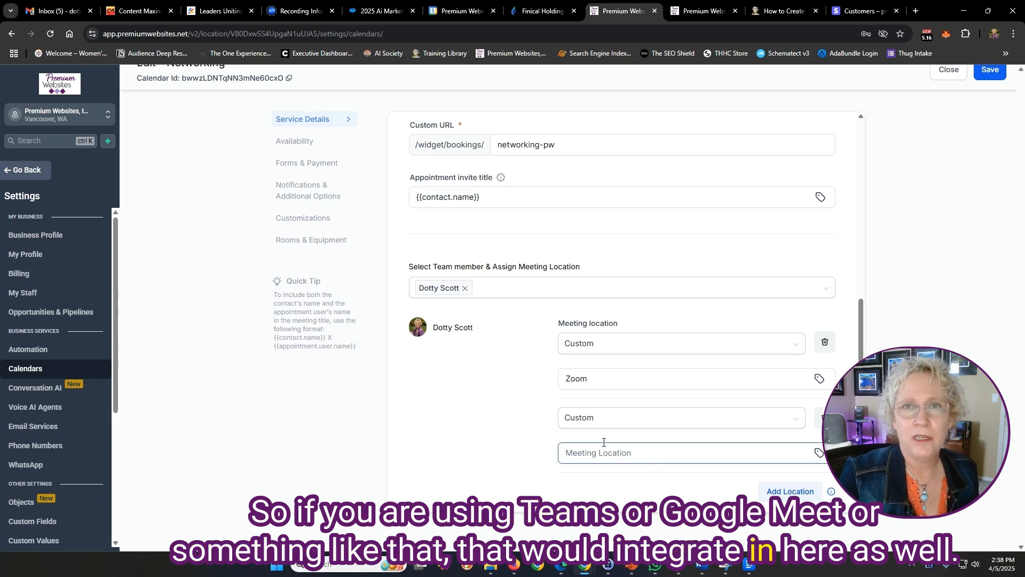
- Open the calendar's availability settings and review the weekly hours, Look Busy option, service interval and duration
scroll(455, 370, up, 3)
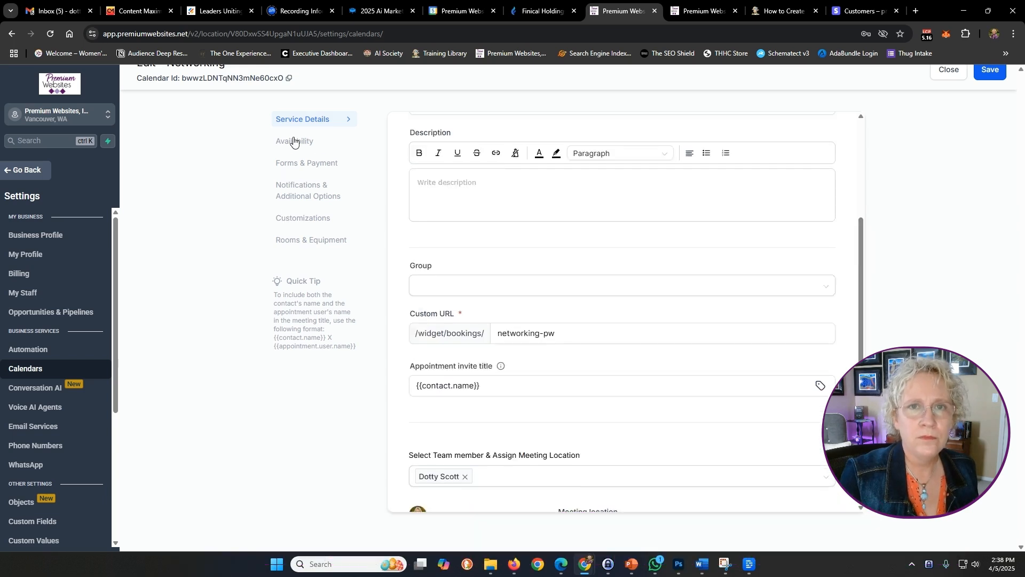
click(292, 142)
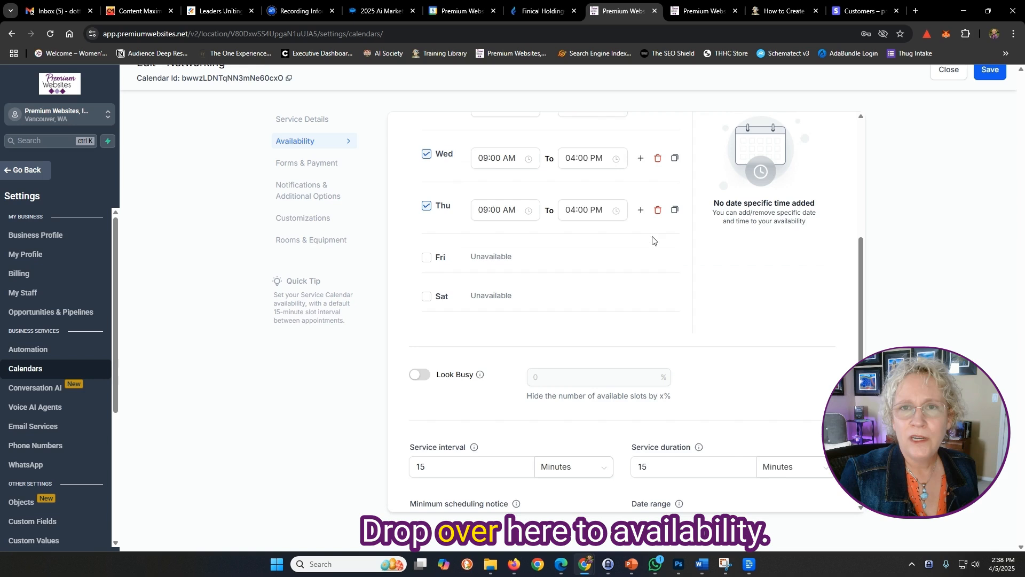
scroll(650, 235, up, 3)
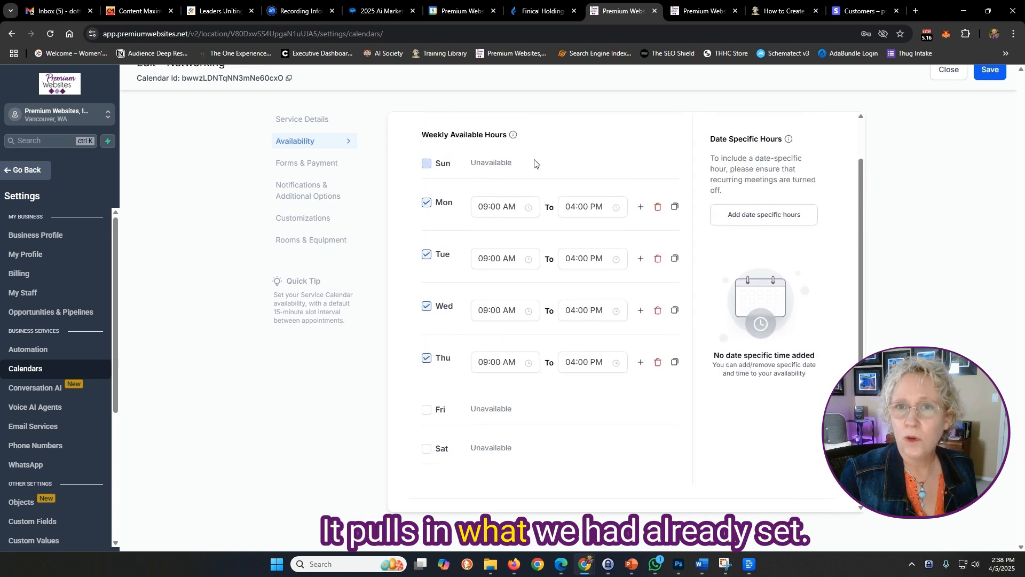
scroll(597, 303, down, 1)
scroll(597, 303, down, 3)
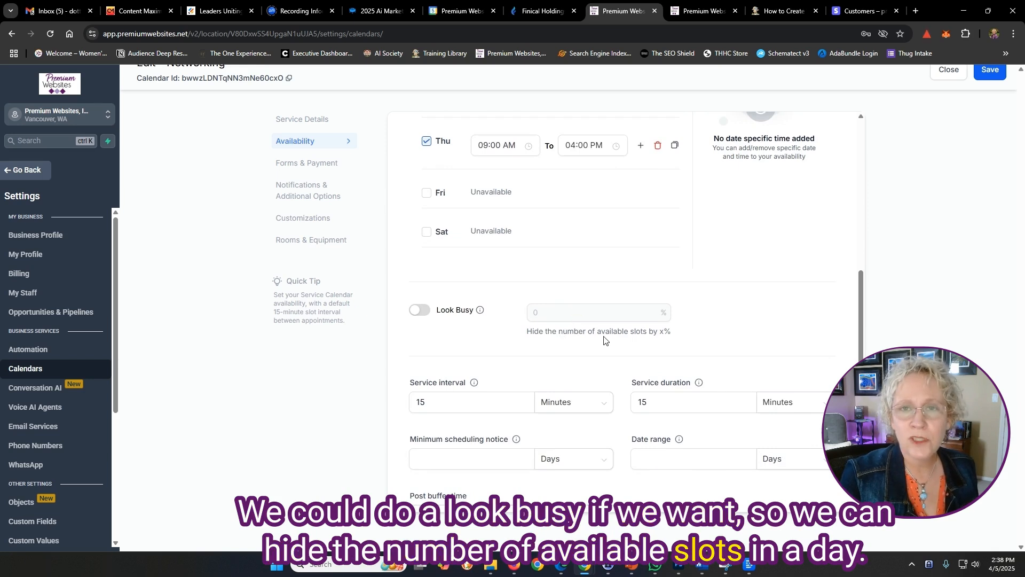
scroll(604, 340, down, 1)
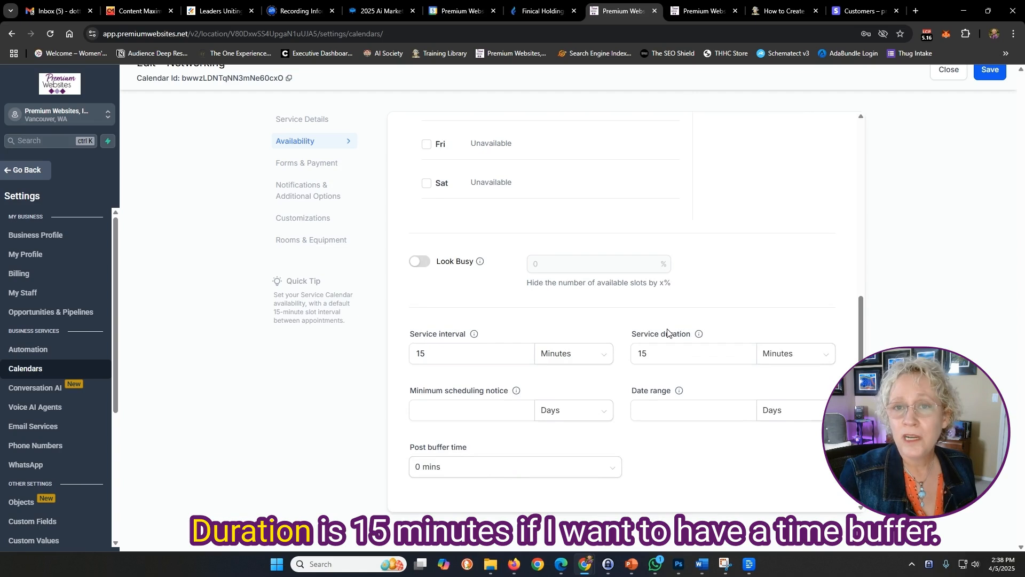
- Set the calendar's post buffer time to 30 mins in the availability settings
click(641, 353)
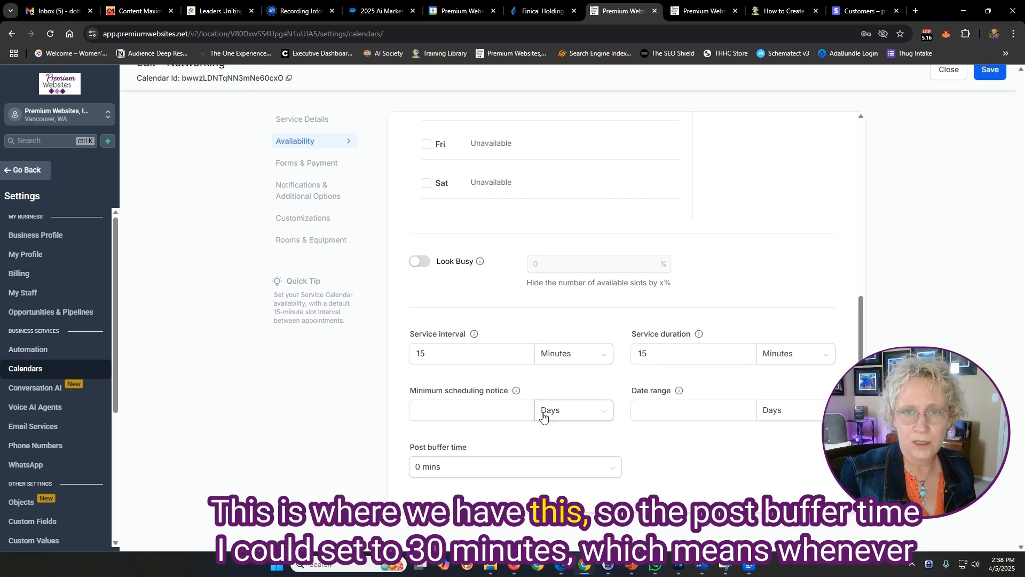
click(443, 470)
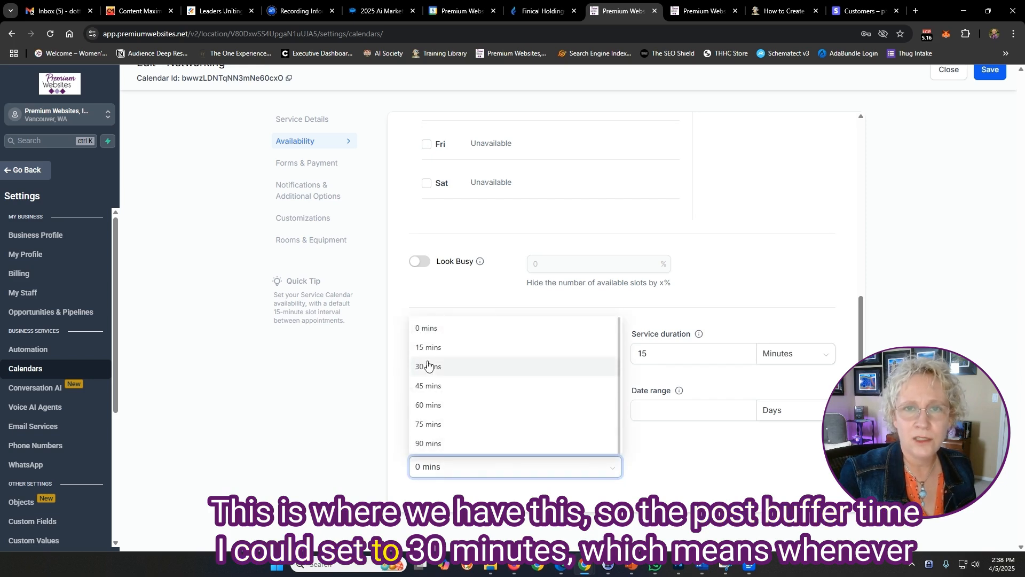
click(428, 366)
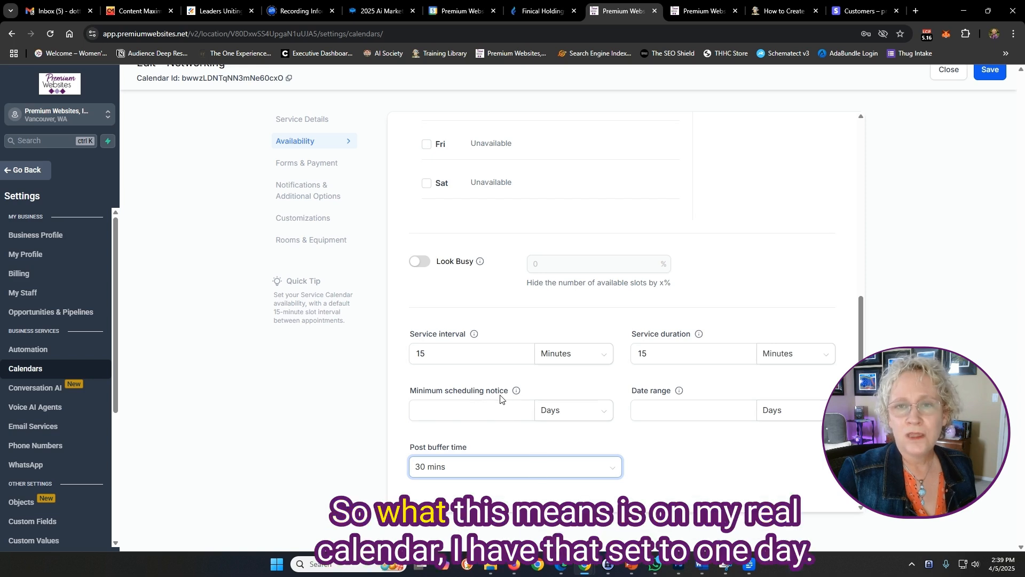
click(434, 411)
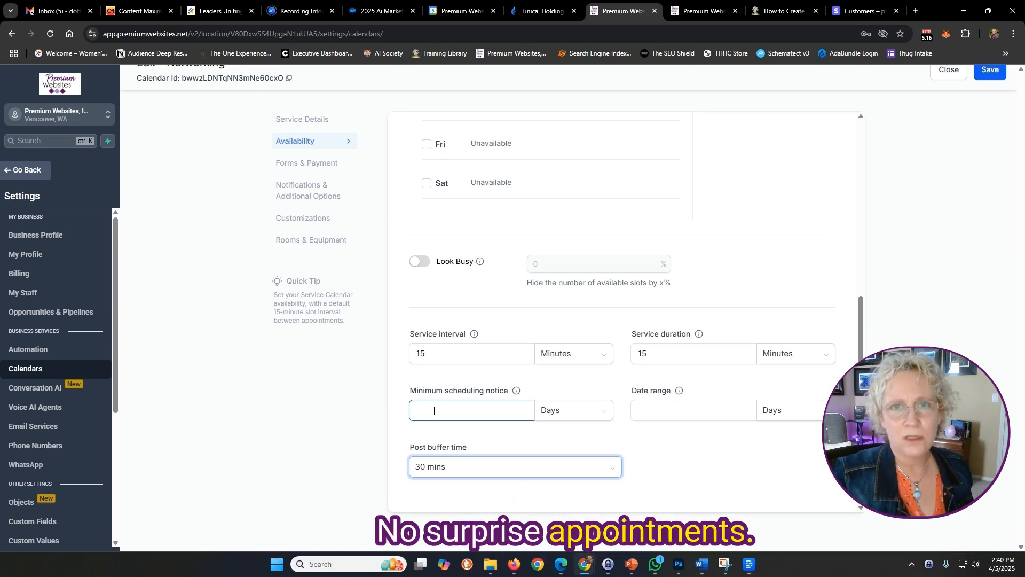
- Choose the Newsletter Registration form as the booking form in the calendar's forms and payment settings
click(305, 164)
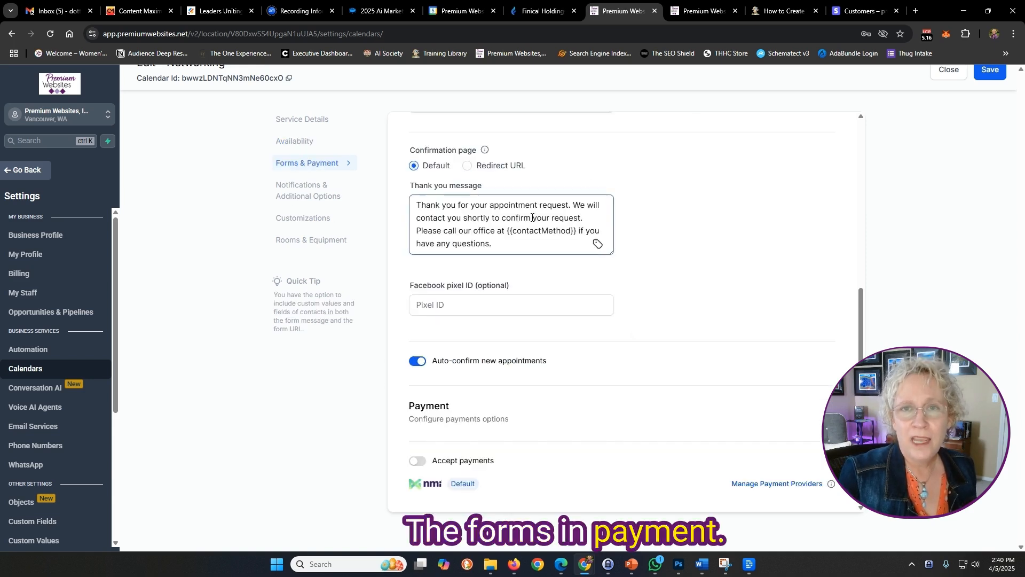
scroll(531, 226, up, 5)
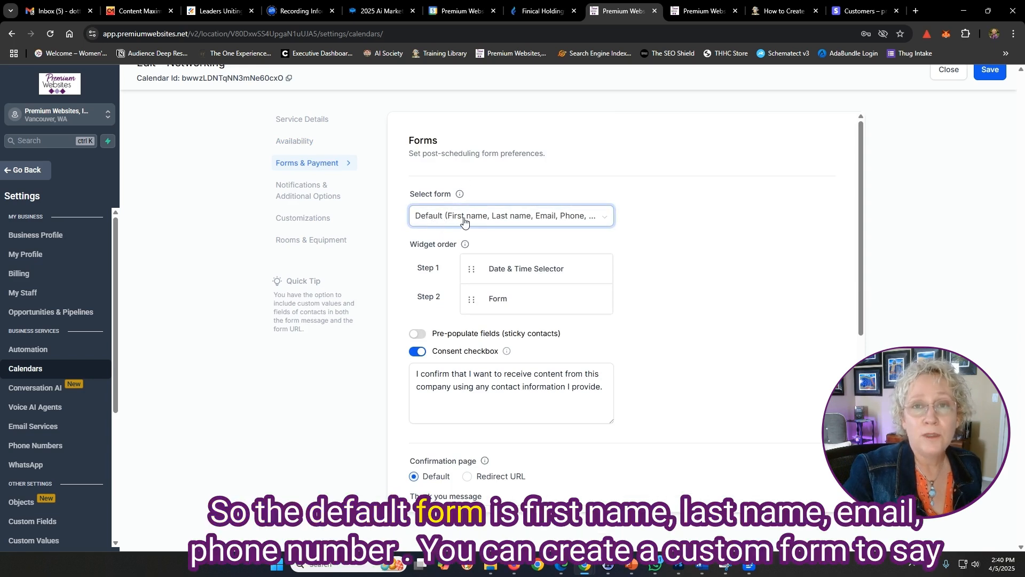
click(564, 221)
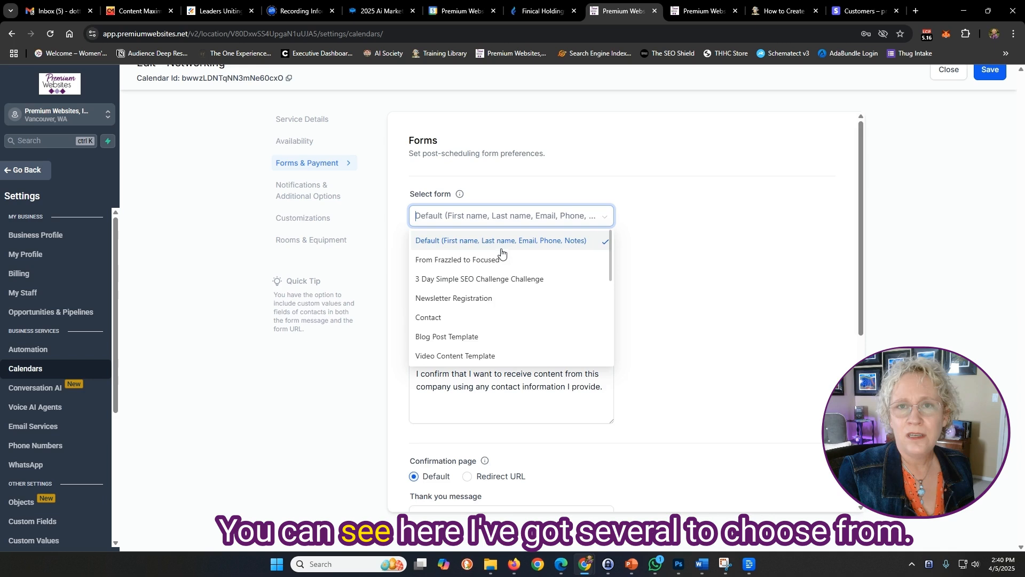
scroll(500, 256, down, 3)
scroll(496, 267, down, 5)
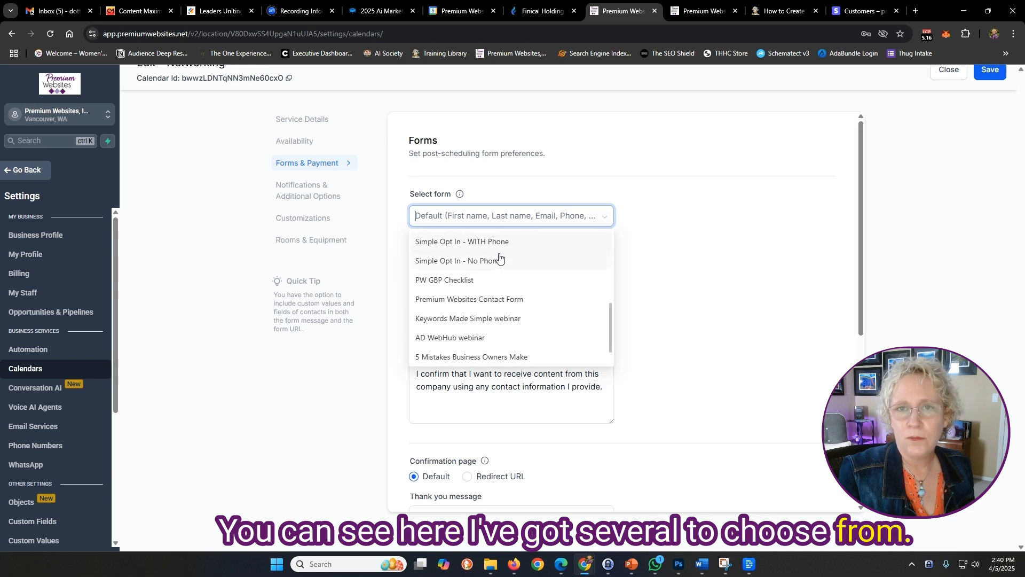
scroll(453, 264, up, 8)
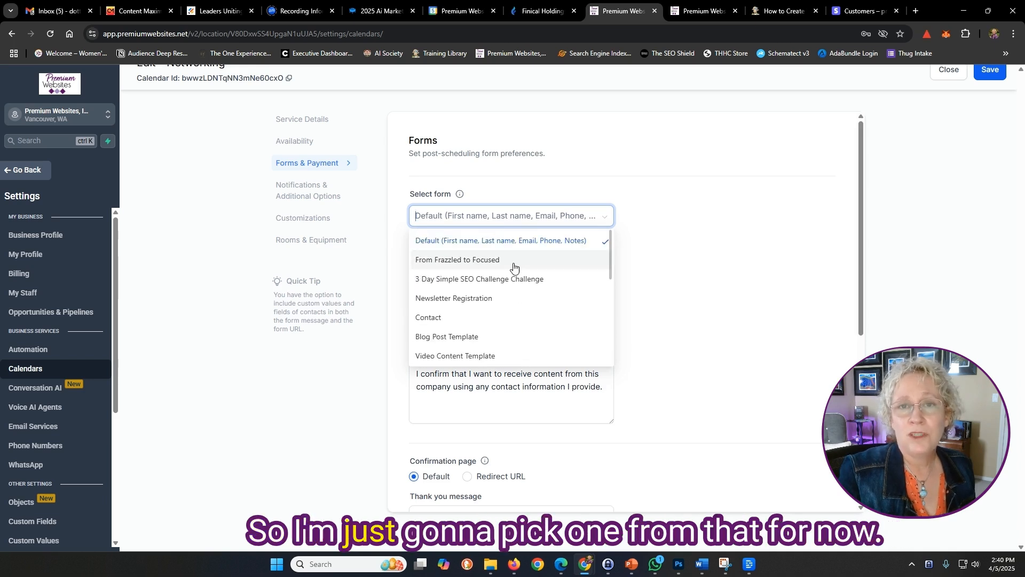
click(451, 299)
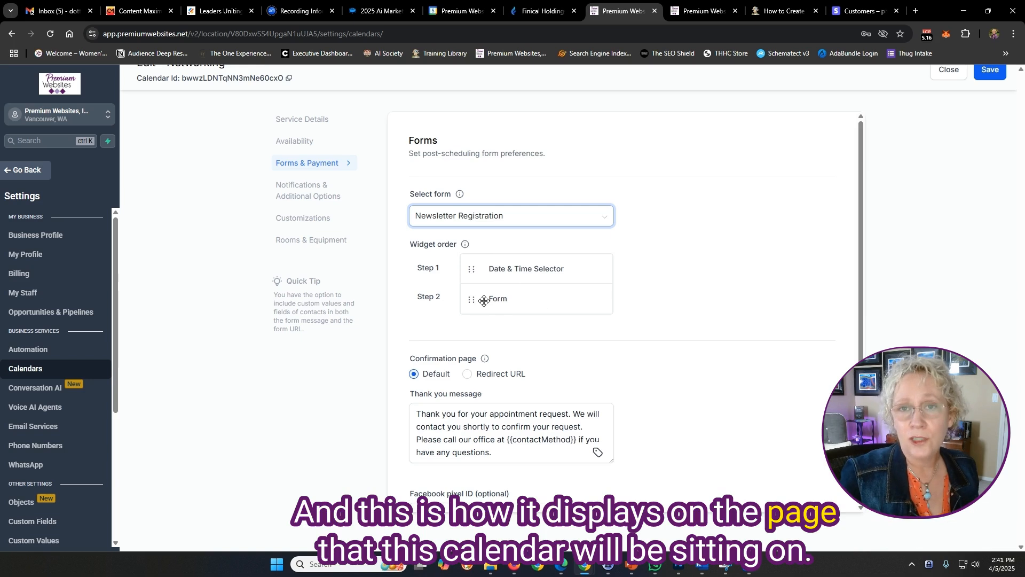
- Review the widget order, confirmation page, thank you message and payment options
scroll(607, 293, down, 2)
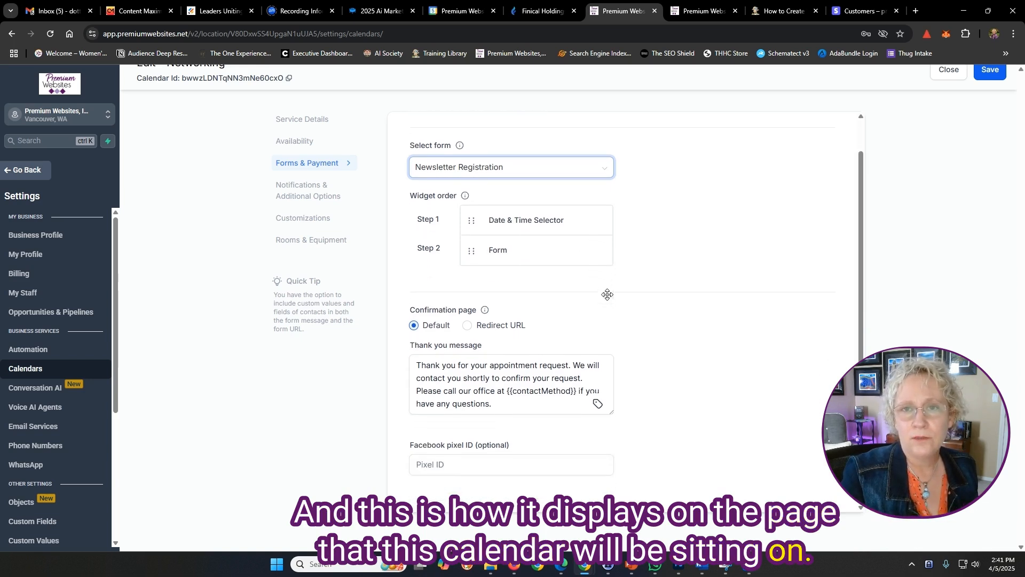
click(417, 301)
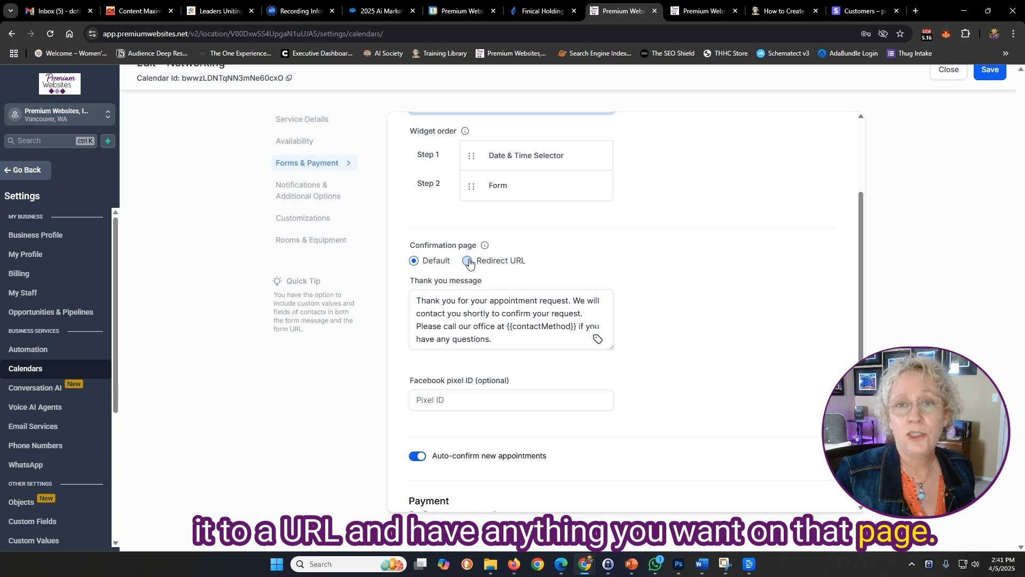
scroll(527, 307, down, 2)
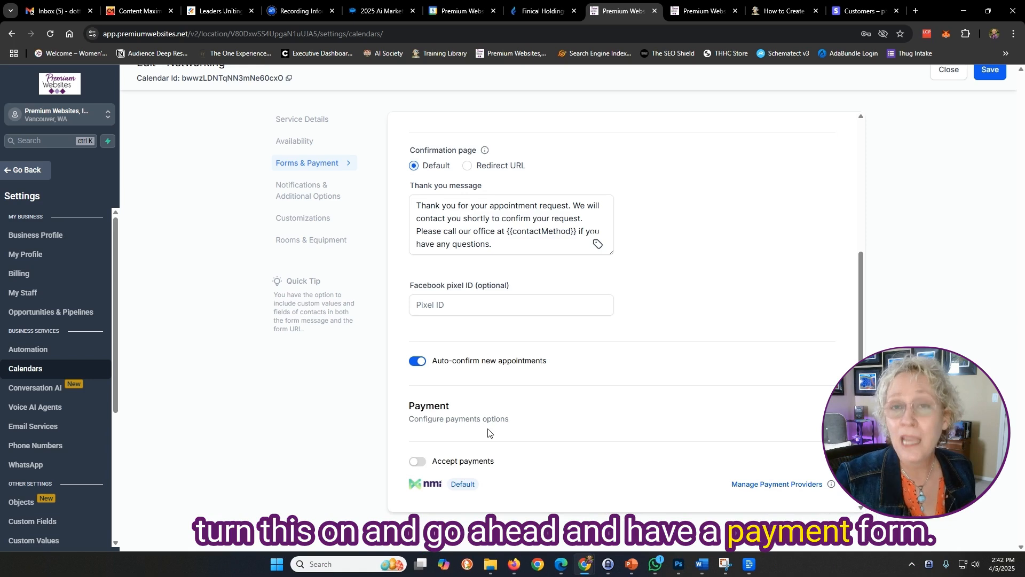
scroll(614, 401, up, 4)
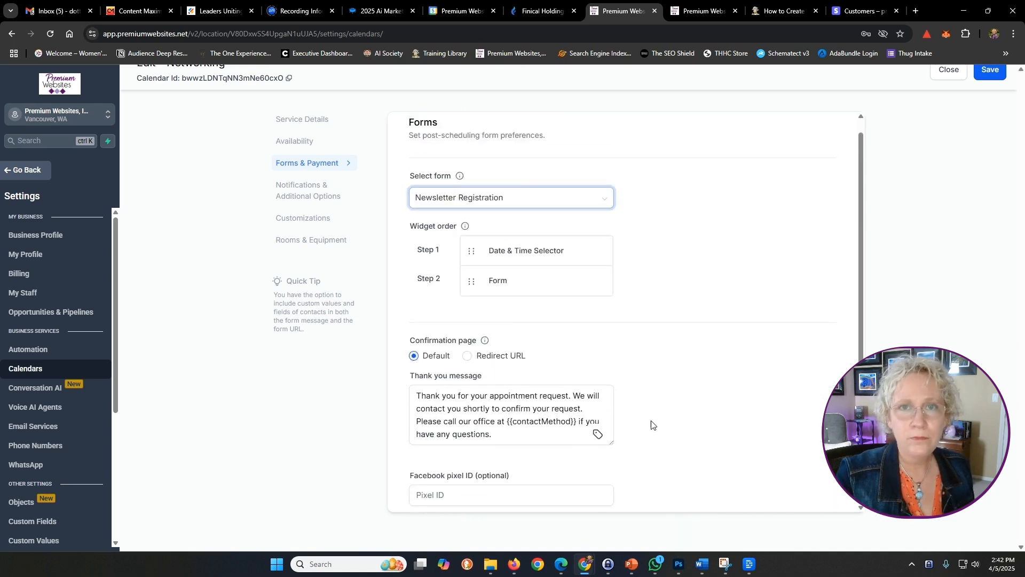
- Open the notification settings and save the Appointment Booked (Status: Unconfirmed) notification with its existing options
click(309, 190)
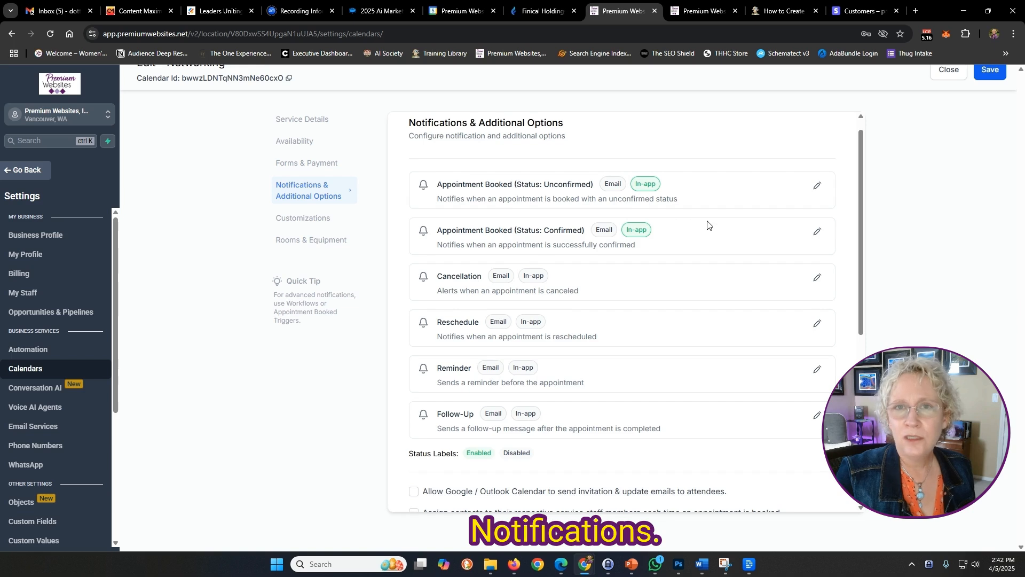
scroll(534, 187, down, 1)
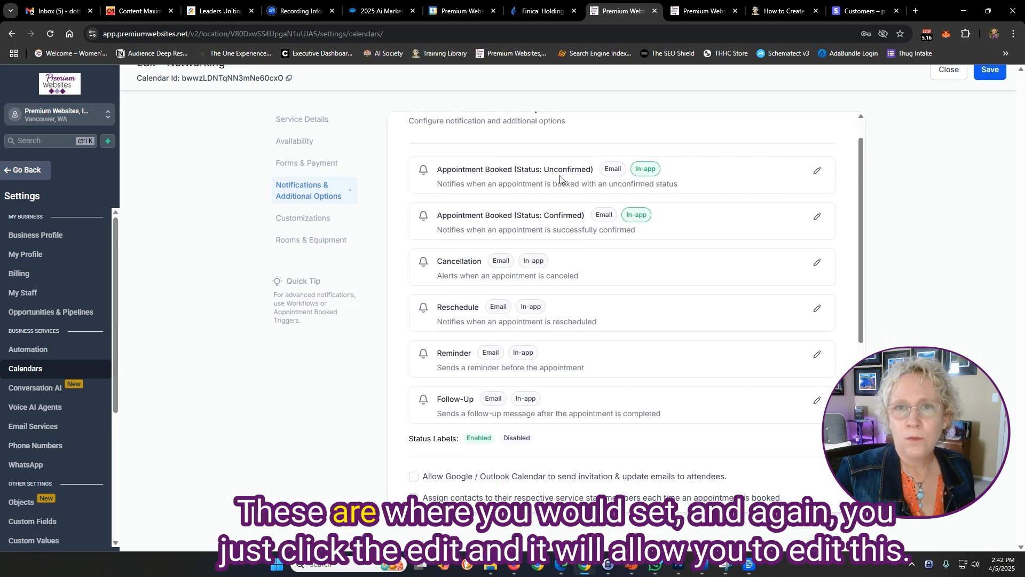
click(818, 171)
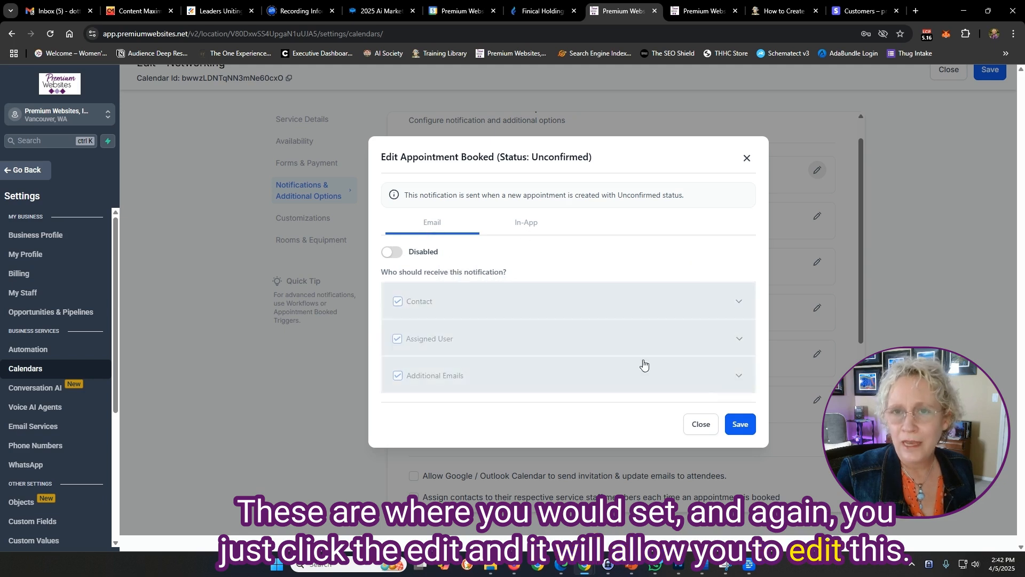
click(740, 425)
- Allow Google / Outlook Calendar to send invitation and update emails to attendees
scroll(540, 272, down, 1)
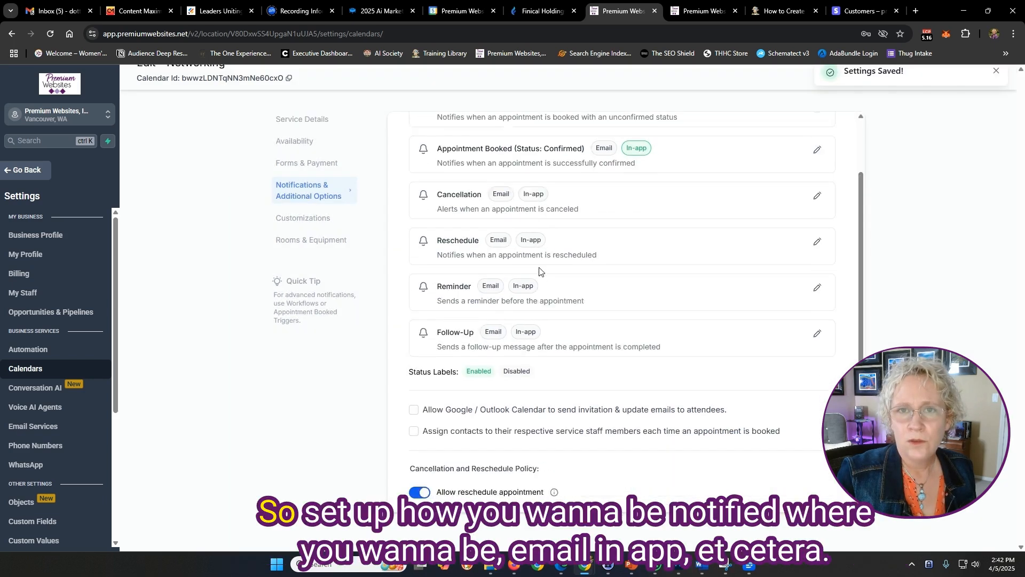
scroll(542, 272, down, 2)
scroll(541, 272, up, 4)
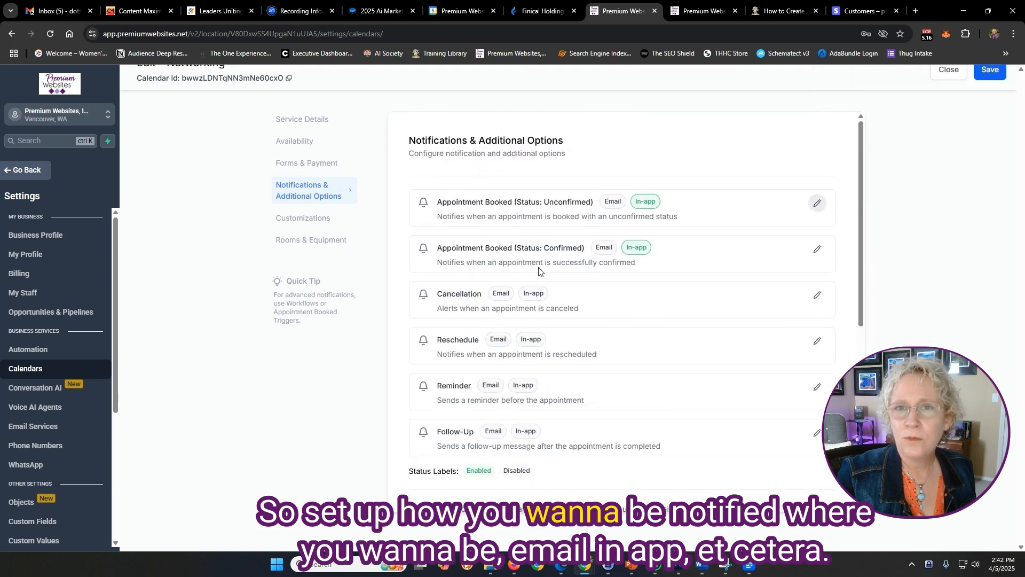
scroll(539, 267, down, 1)
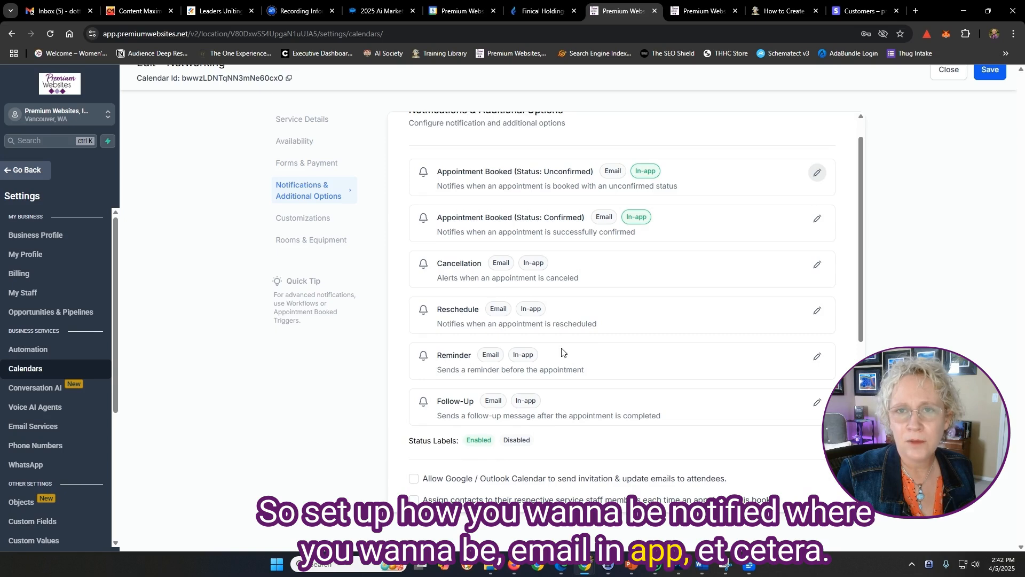
scroll(562, 353, down, 3)
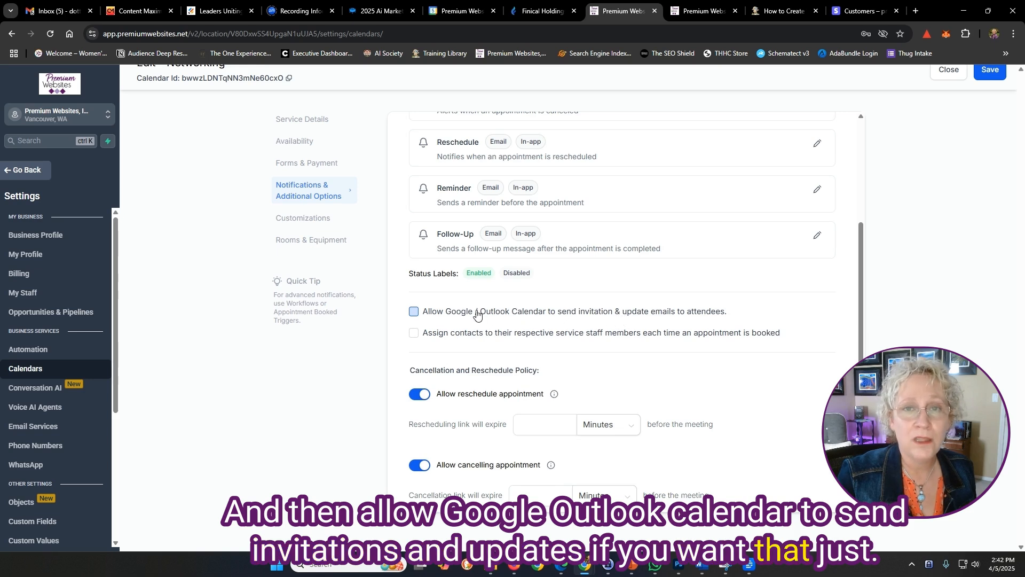
click(414, 314)
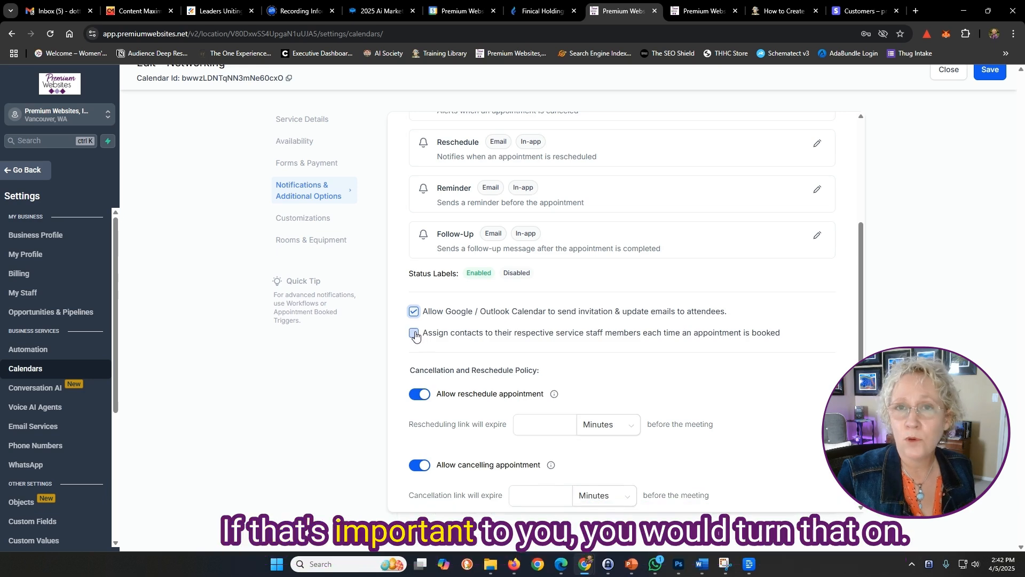
- Review the cancellation and reschedule policy and read through the additional notes template
scroll(556, 328, down, 3)
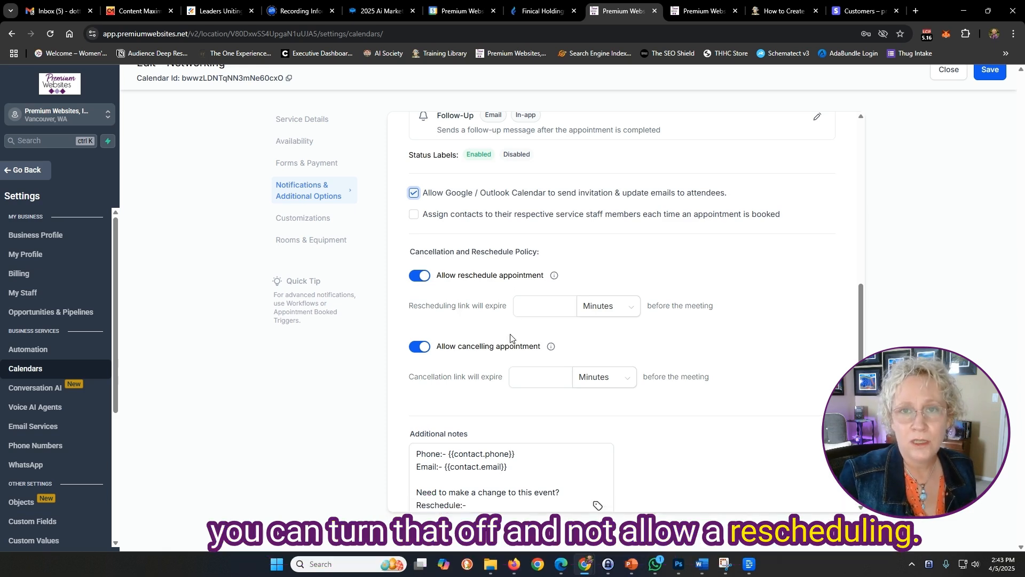
scroll(511, 338, down, 1)
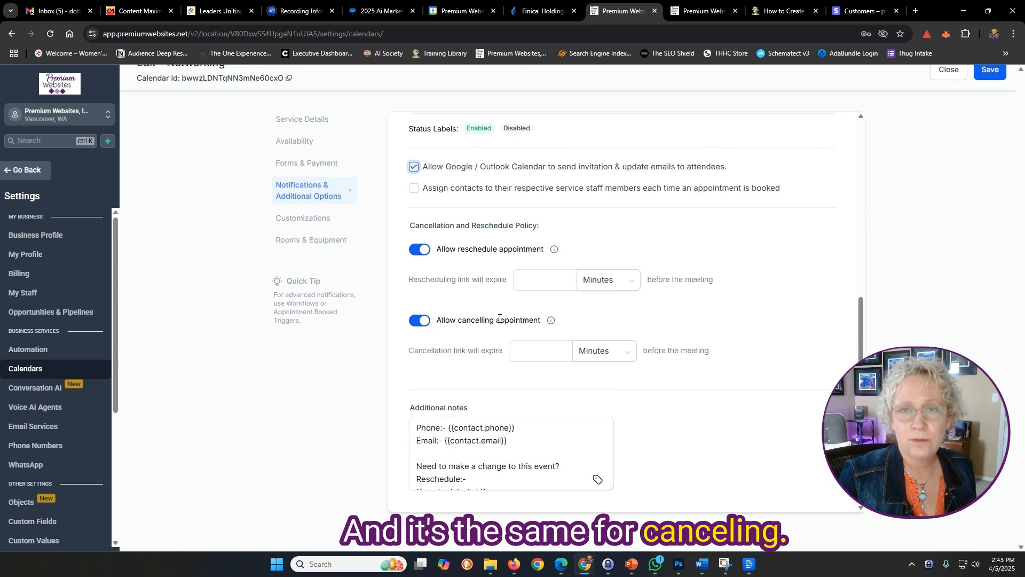
scroll(593, 470, down, 2)
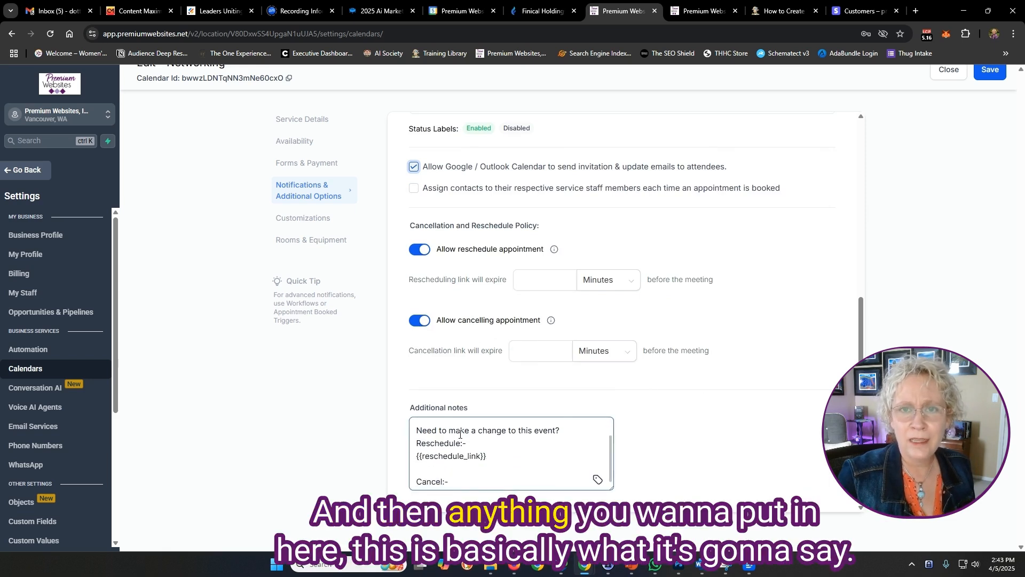
scroll(473, 456, up, 3)
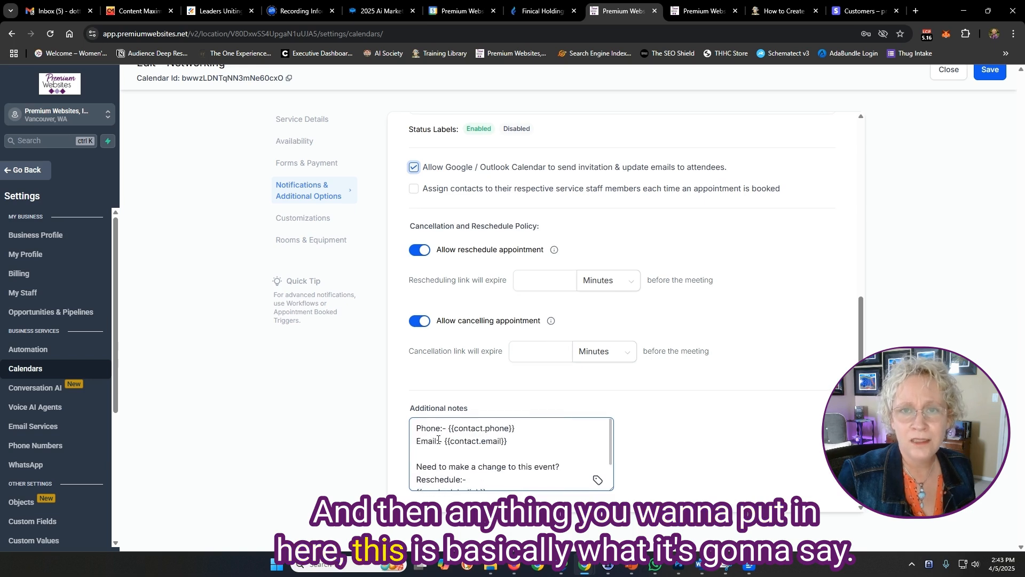
scroll(518, 439, down, 1)
scroll(507, 439, up, 2)
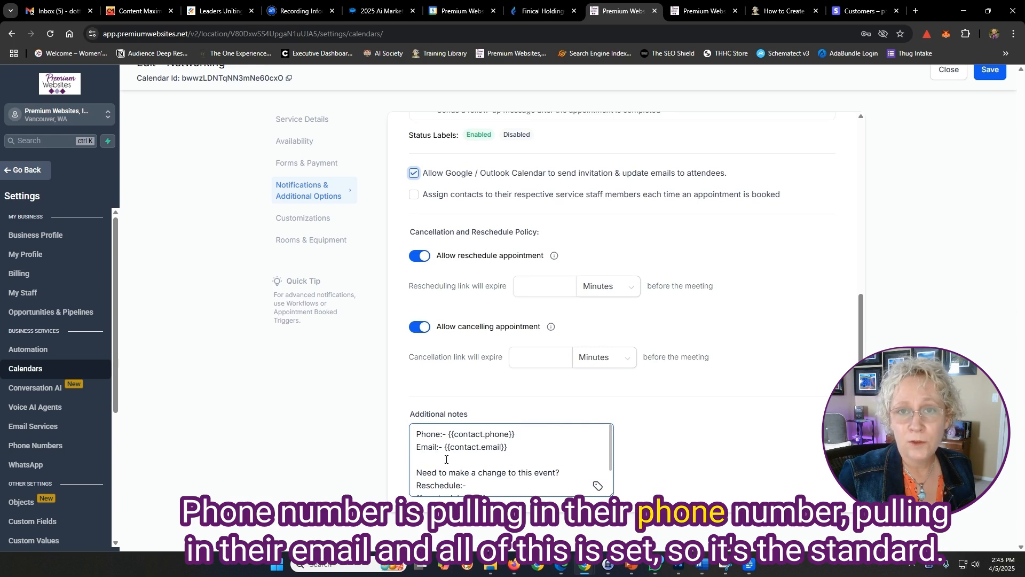
scroll(525, 443, down, 1)
scroll(525, 444, down, 1)
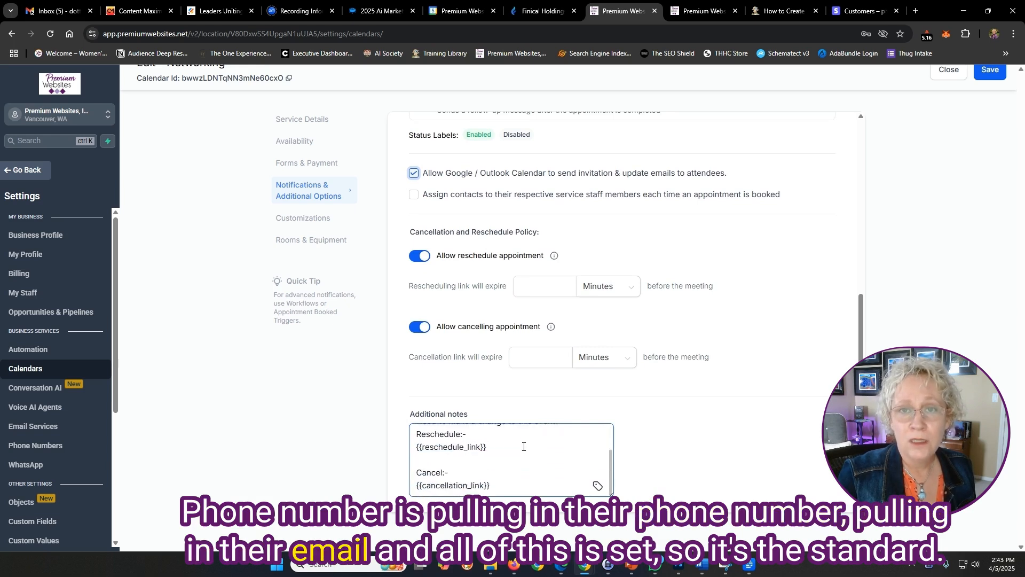
scroll(672, 421, down, 1)
click(458, 451)
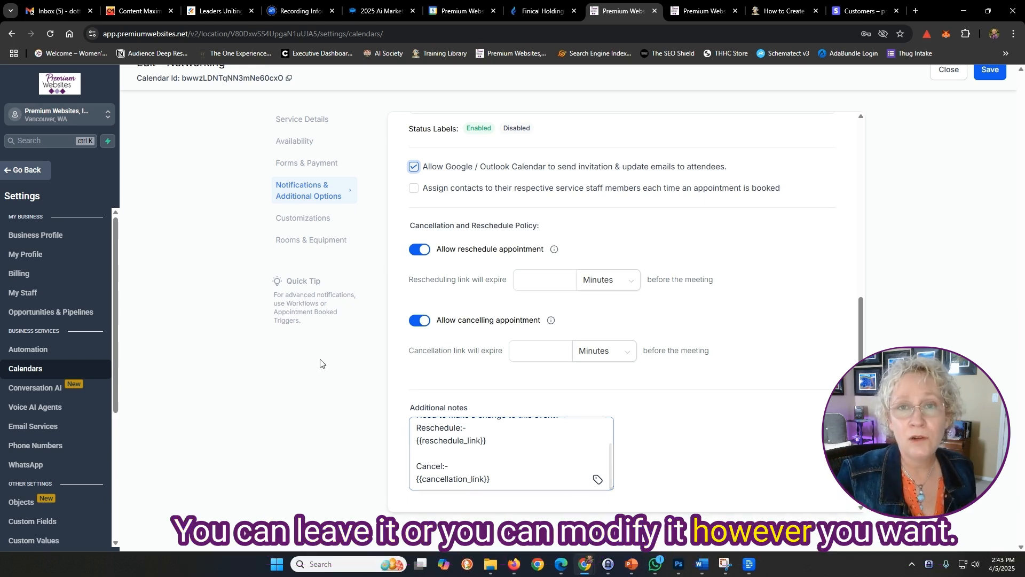
- Review the calendar's customization options, from cover image and widget colors to custom code, switching the Calendar Description display off and back on
click(303, 219)
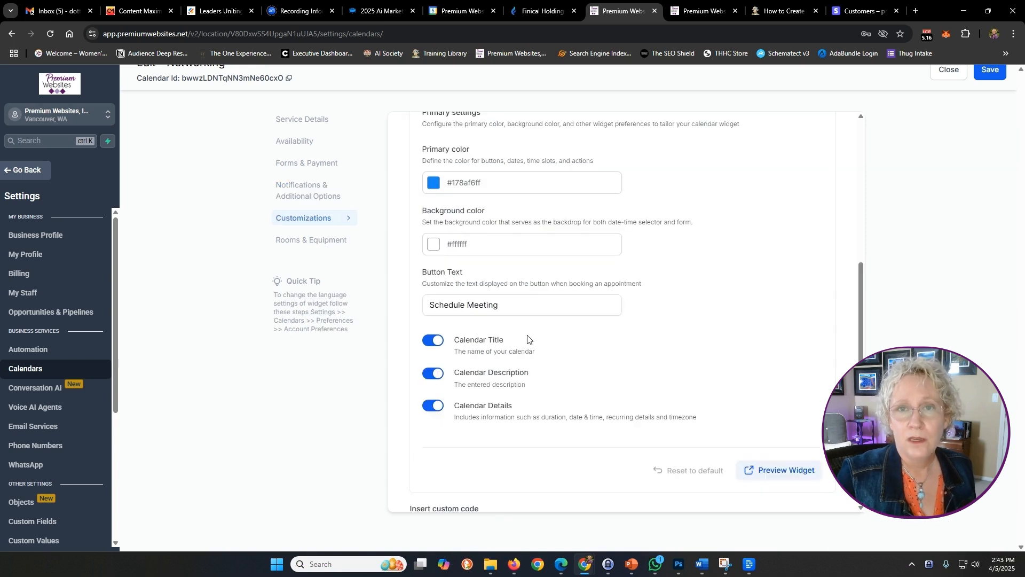
scroll(527, 340, up, 6)
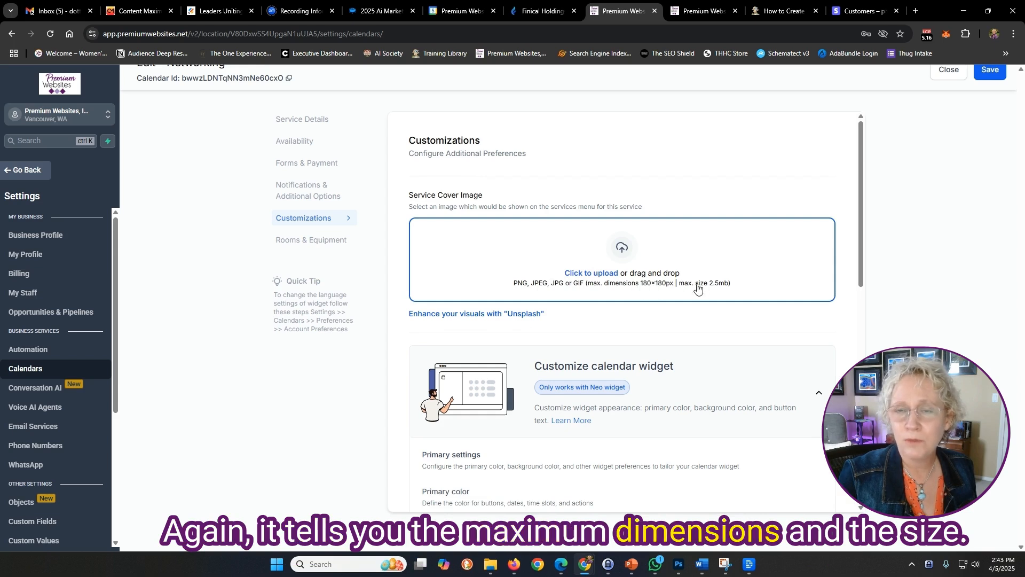
scroll(641, 279, down, 4)
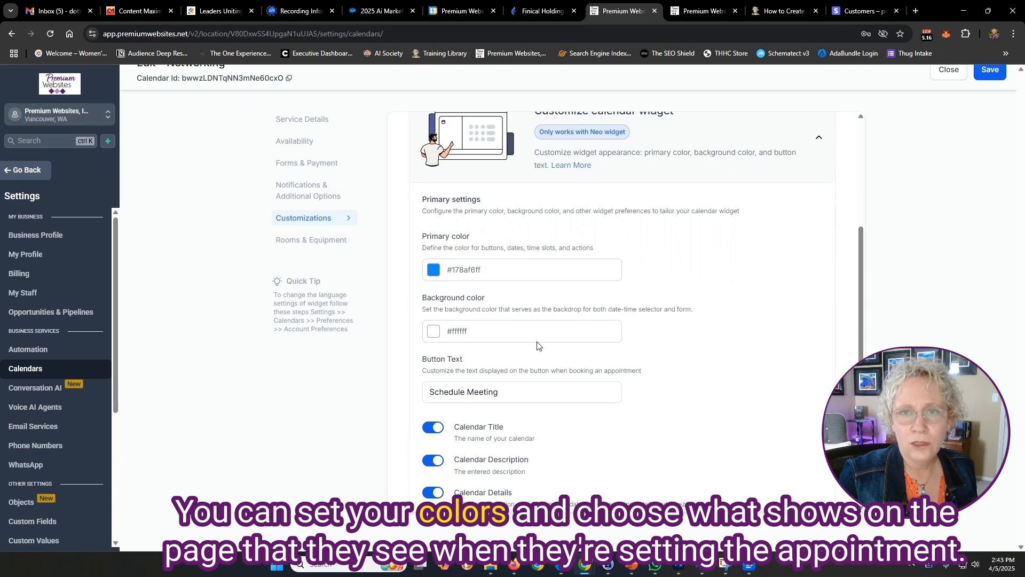
scroll(539, 344, down, 3)
scroll(538, 345, down, 1)
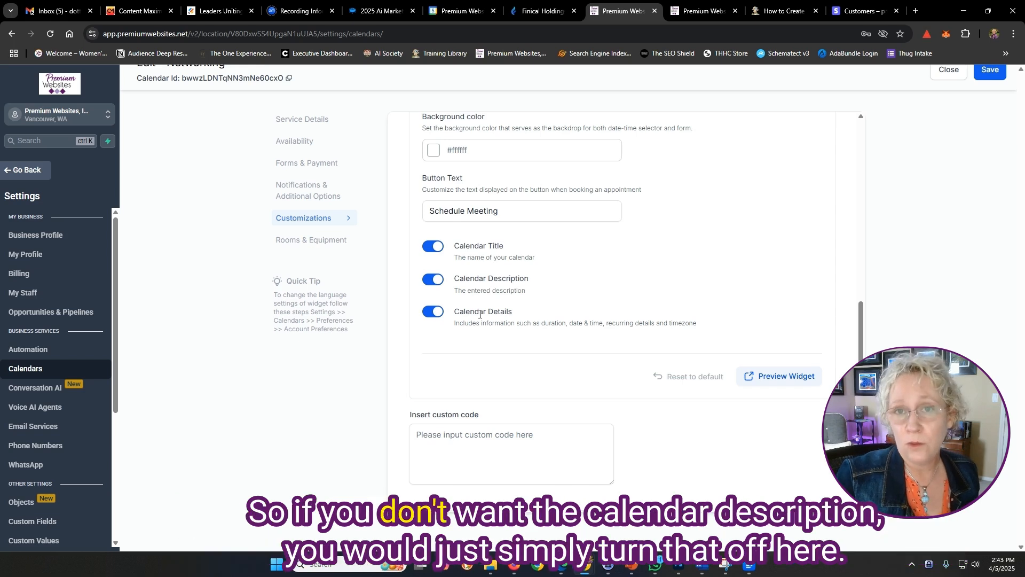
click(434, 280)
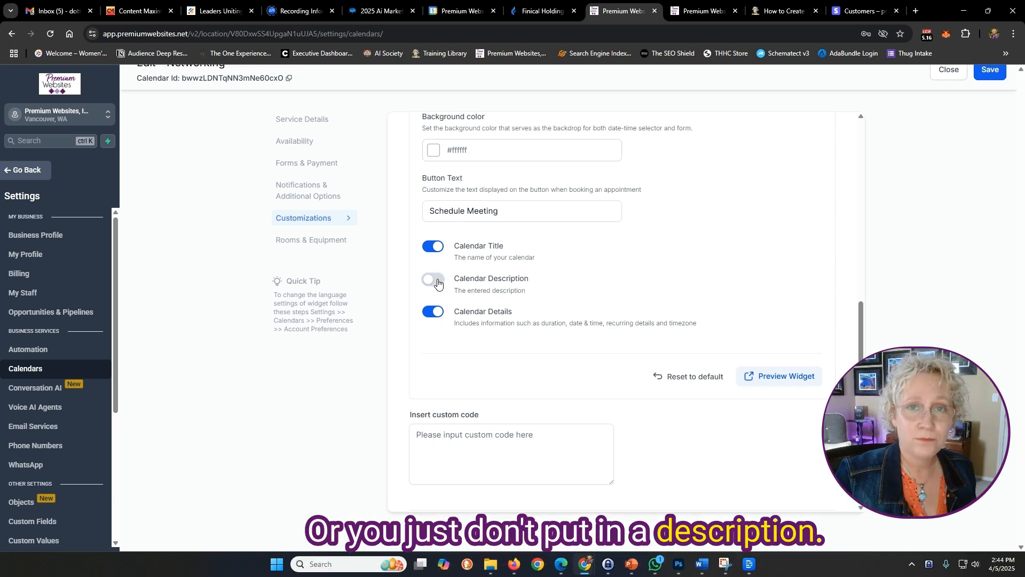
click(437, 283)
scroll(516, 372, down, 2)
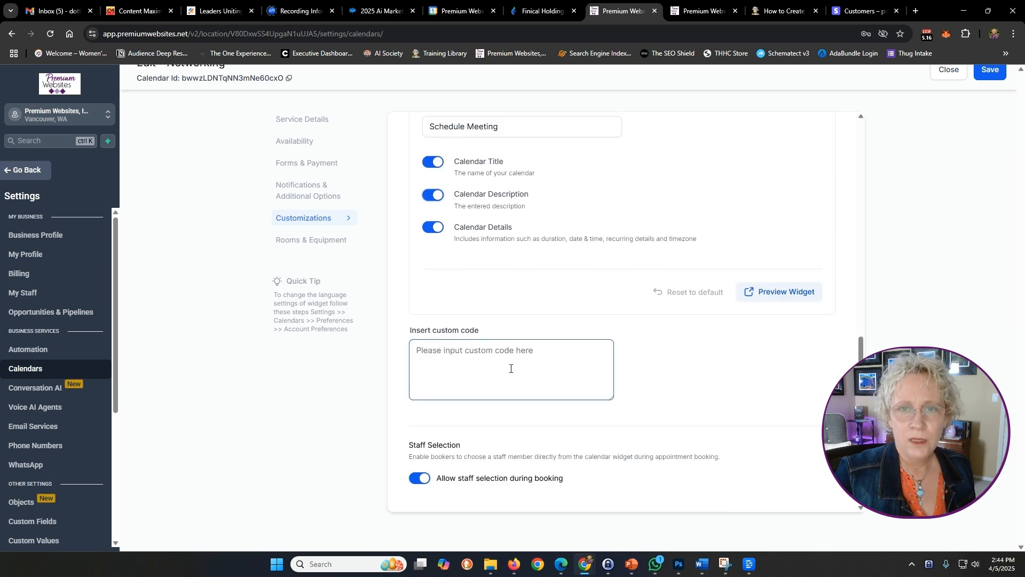
- Try to save the Networking calendar from its Rooms & Equipment settings and close the calendar editor
scroll(510, 369, down, 3)
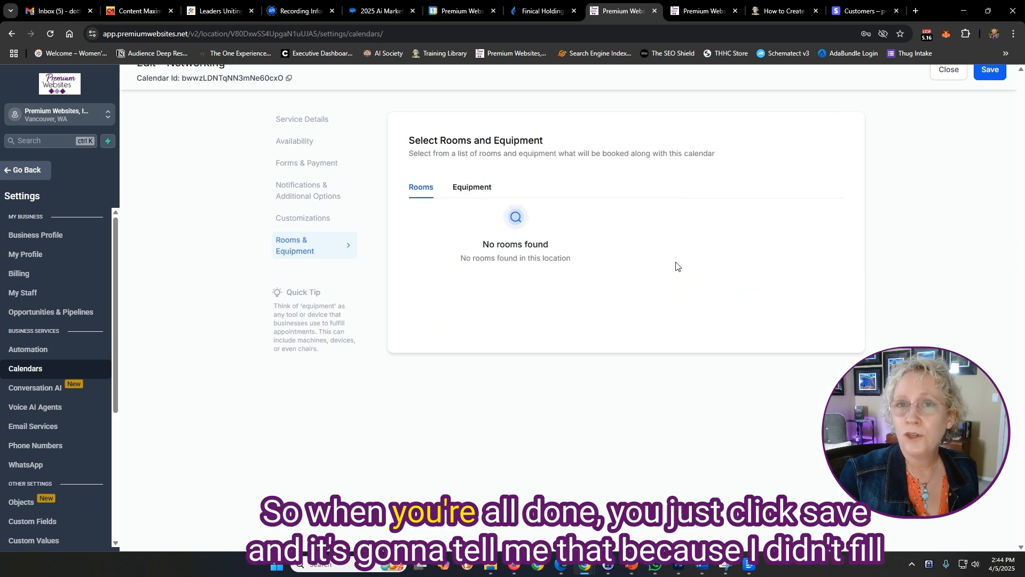
click(991, 73)
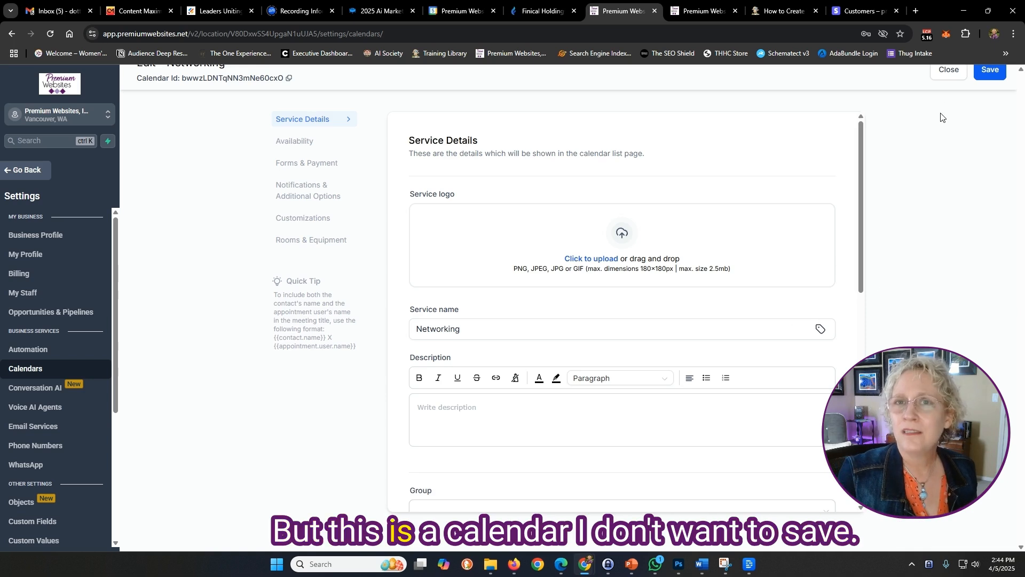
click(948, 70)
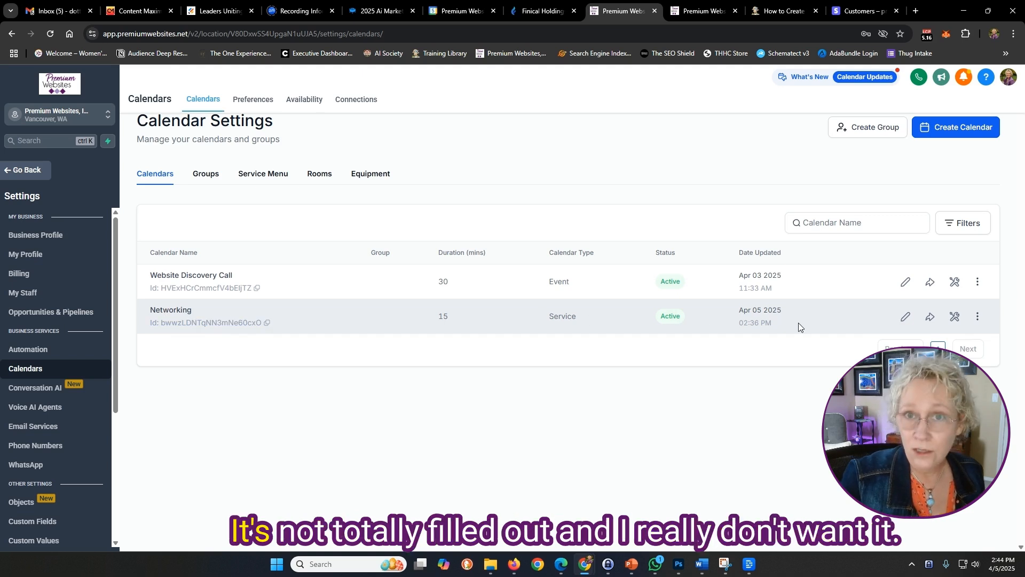
- Delete the Networking calendar from the calendar list, including all its appointments
click(980, 318)
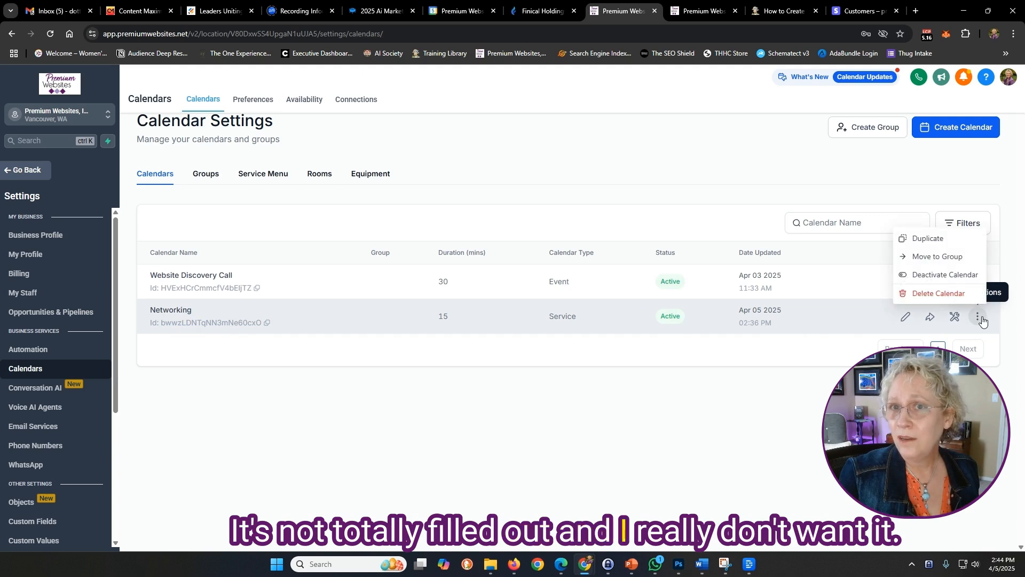
click(934, 295)
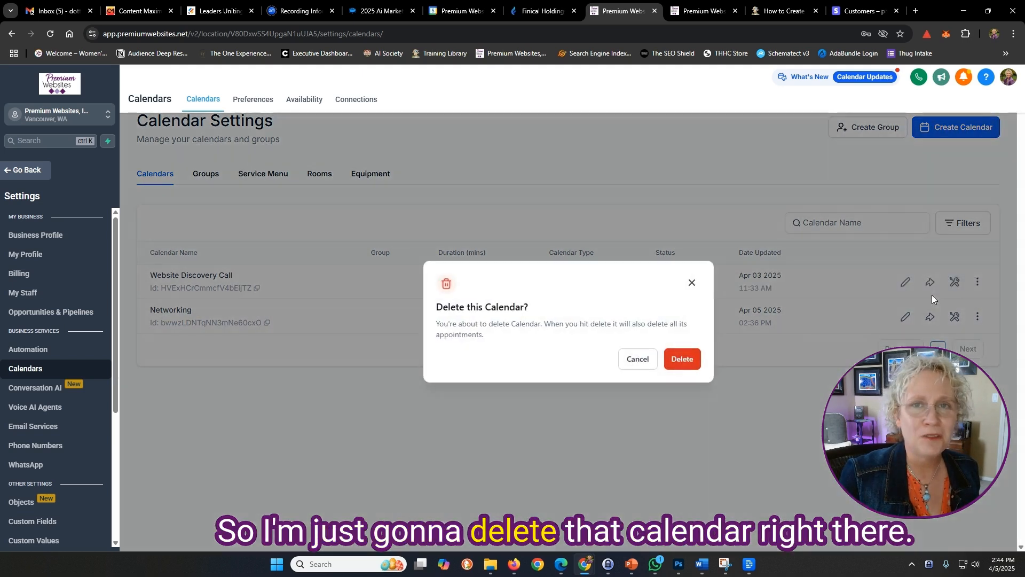
click(681, 359)
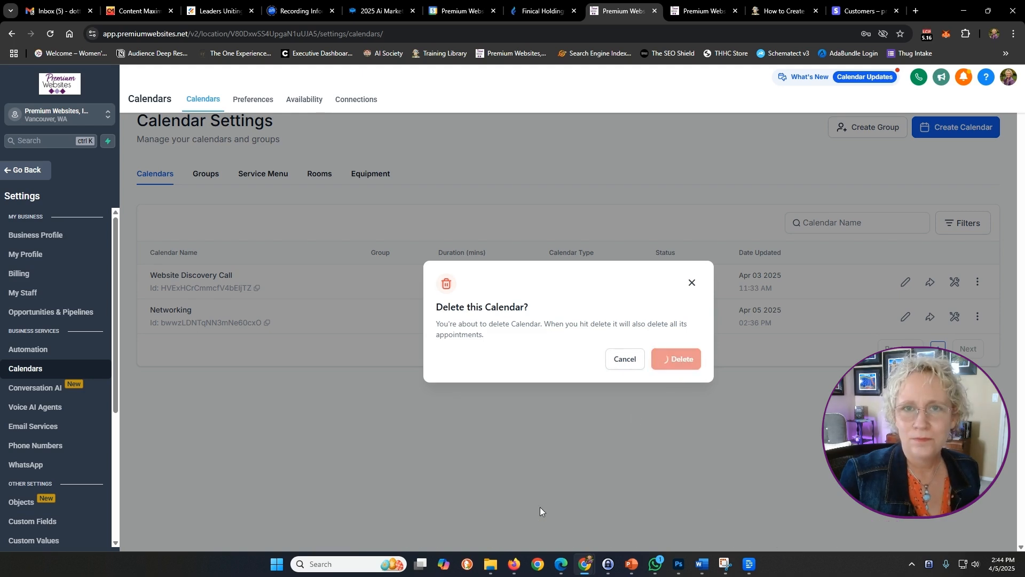